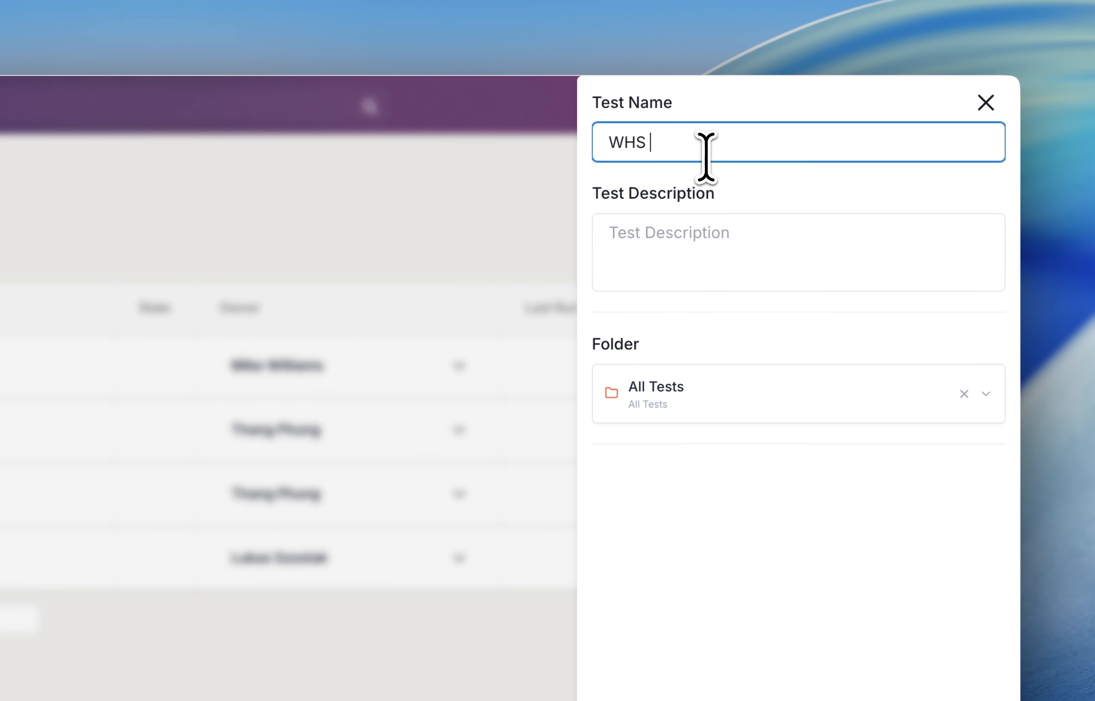
Create a test named "WHS Example Demo" in the All Tests folder.
left_click(688, 272)
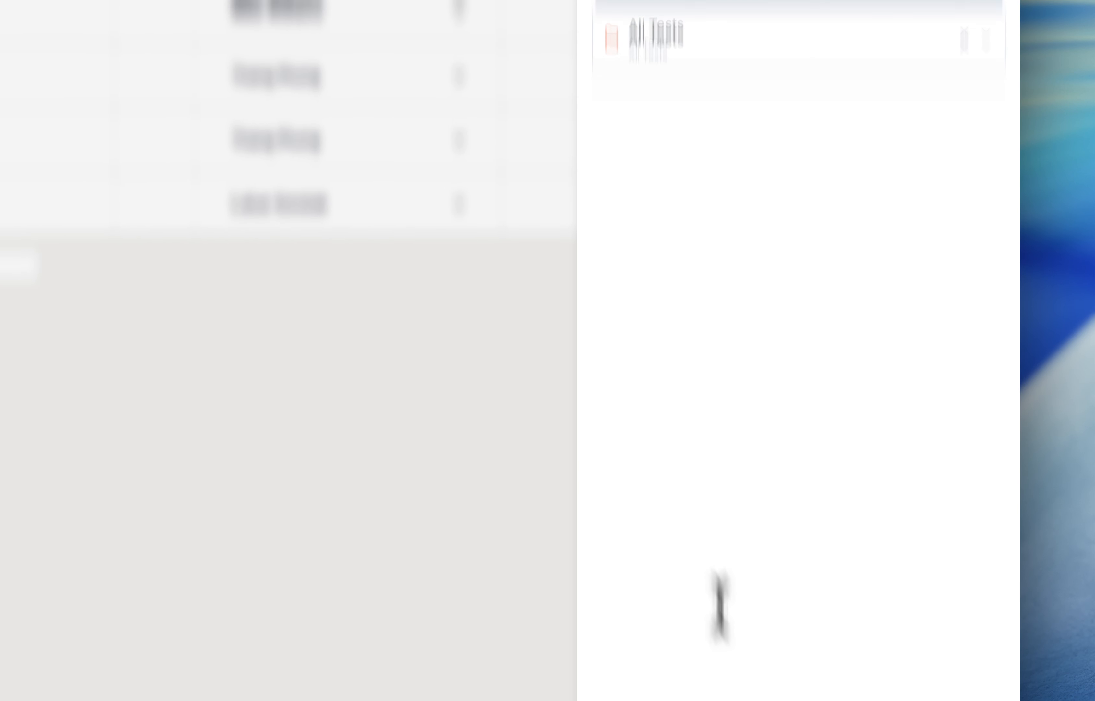
left_click(757, 598)
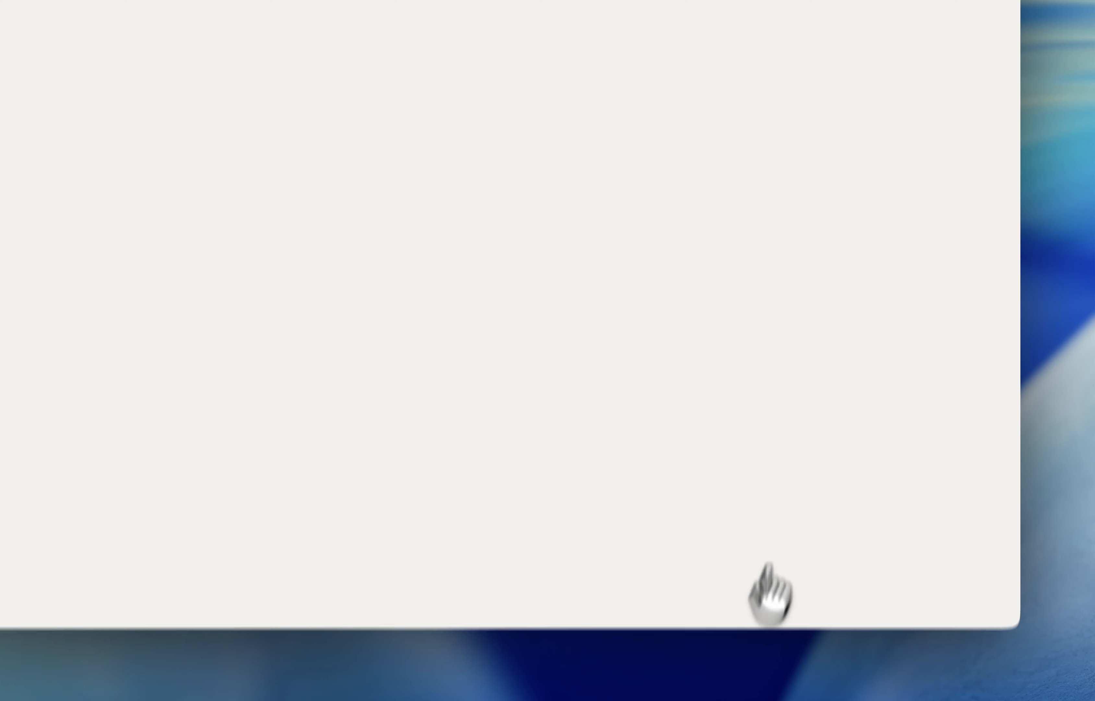
Connect the test to the remote machine over VNC using the saved Windows VM credentials.
left_click(988, 167)
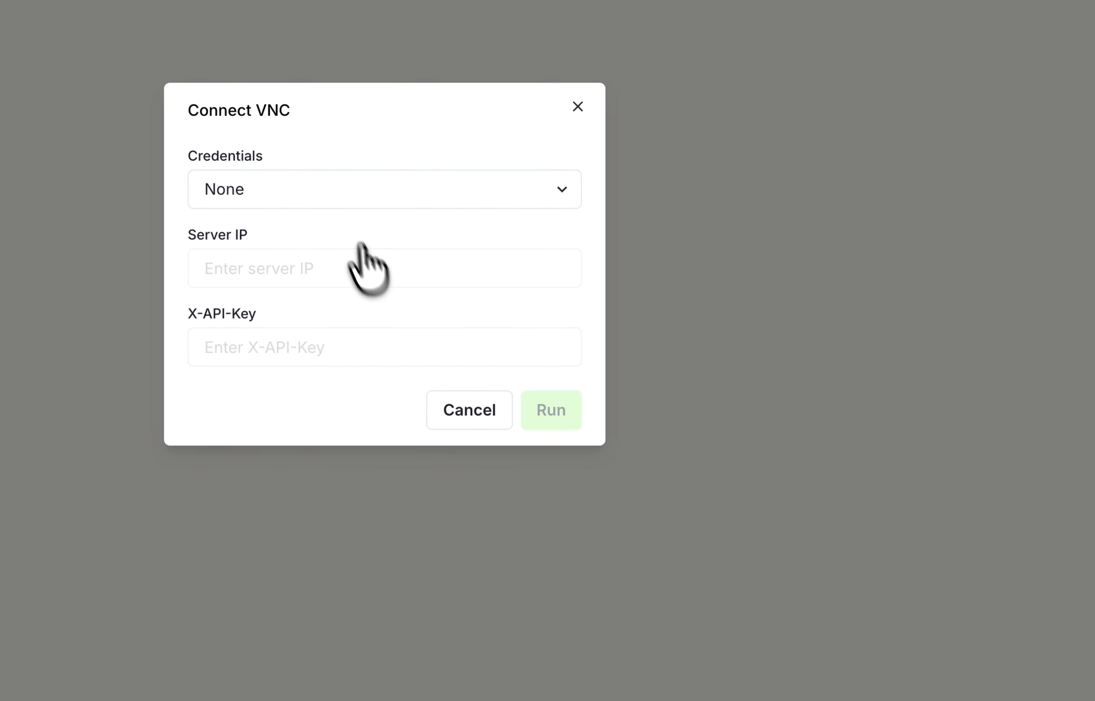
left_click(328, 191)
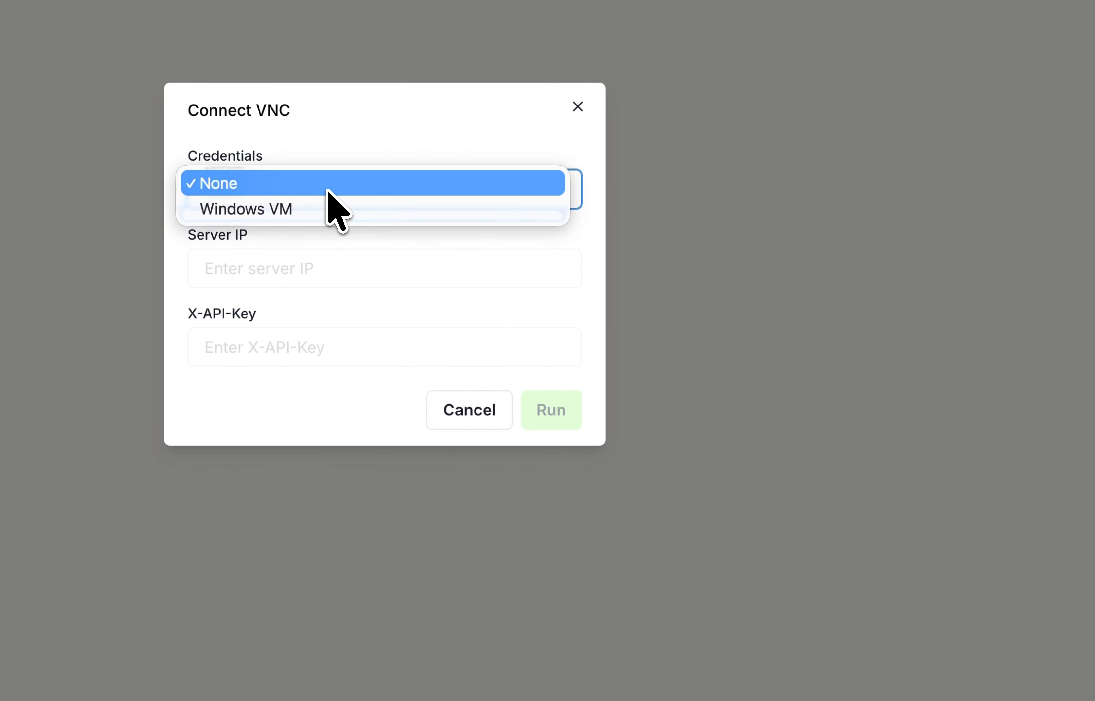
left_click(318, 209)
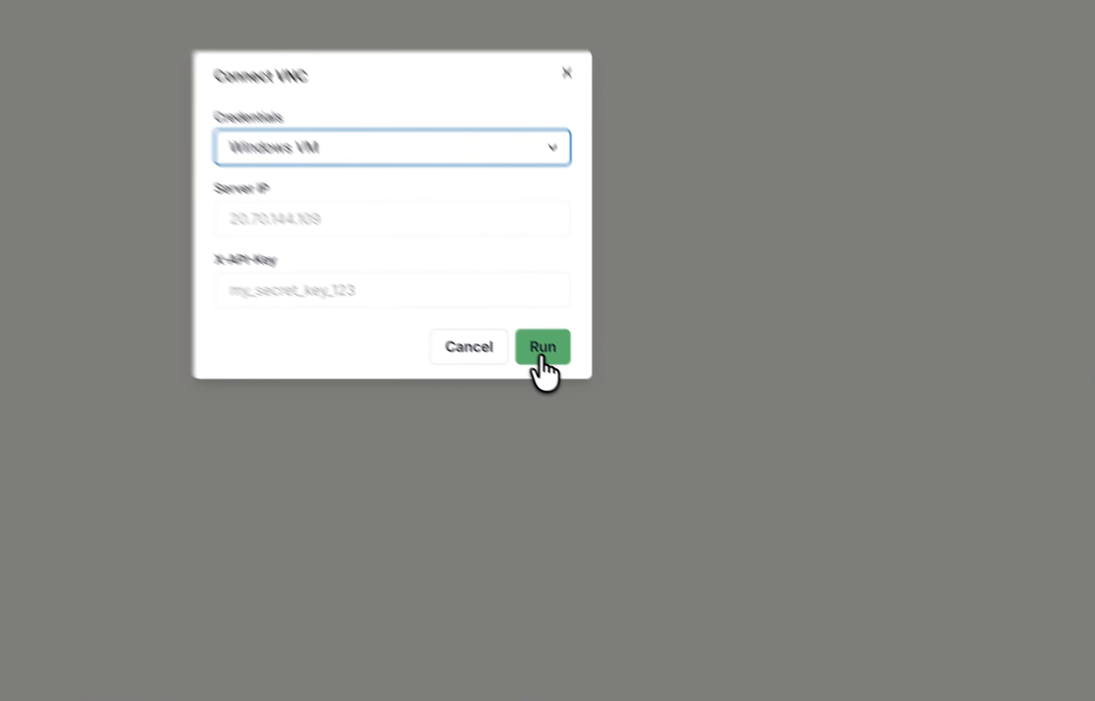
left_click(630, 423)
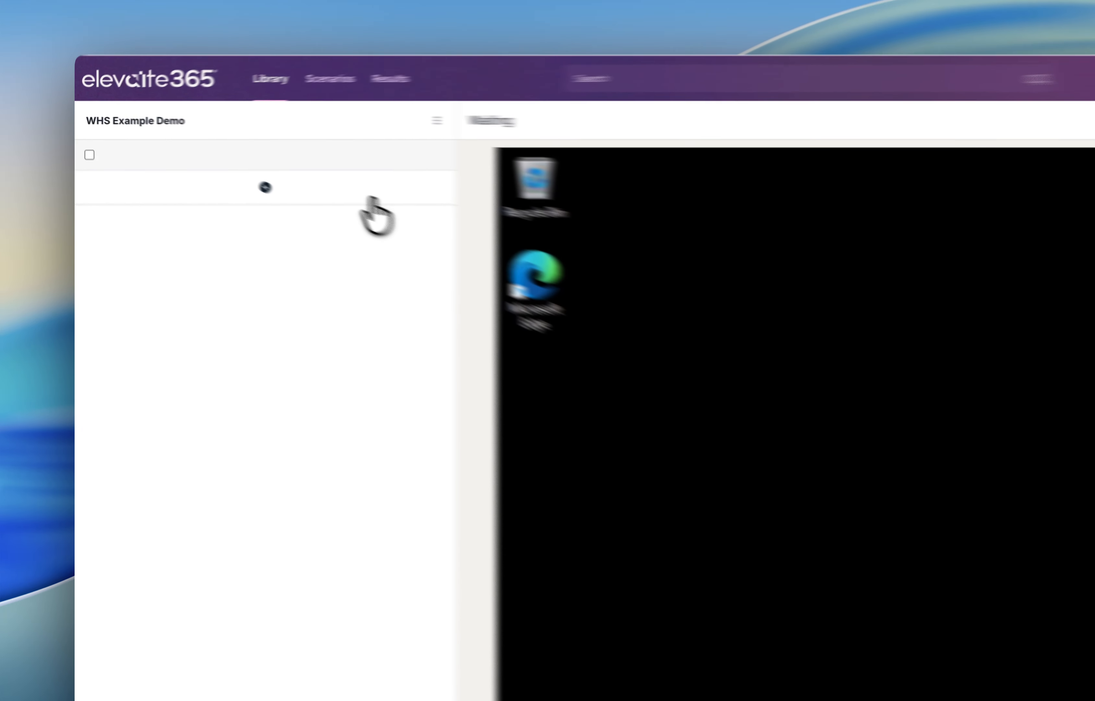
Add a Click command as the first test step, capturing the Warehouse Management taskbar icon as its field image.
left_click(265, 167)
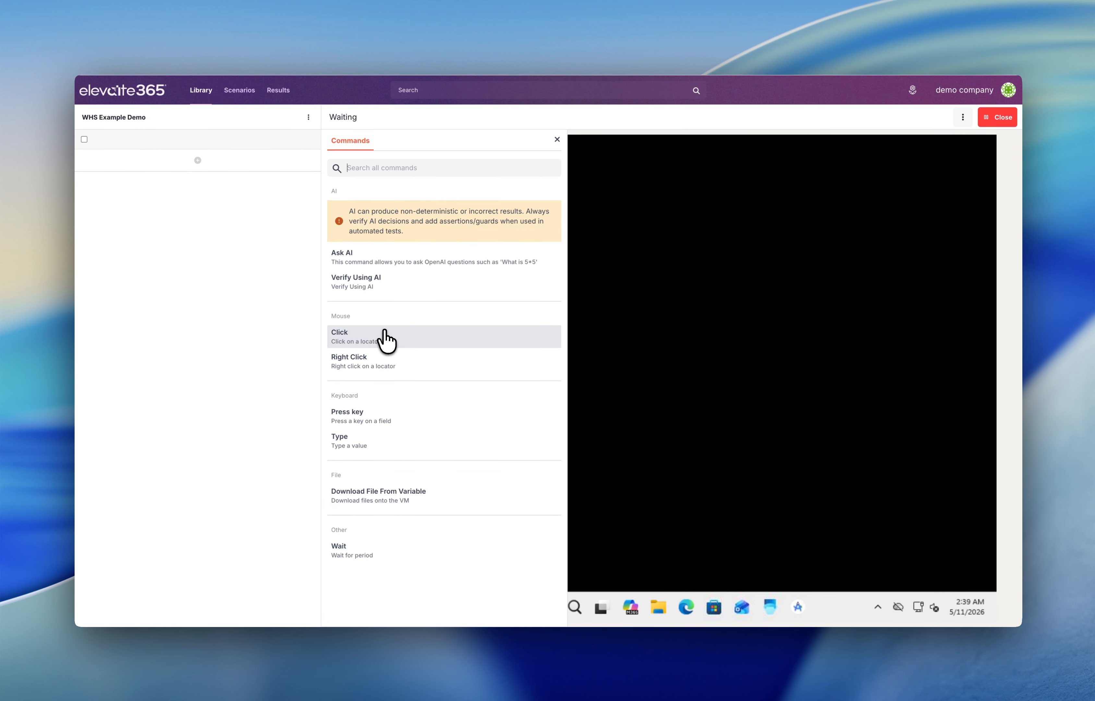
key("Up")
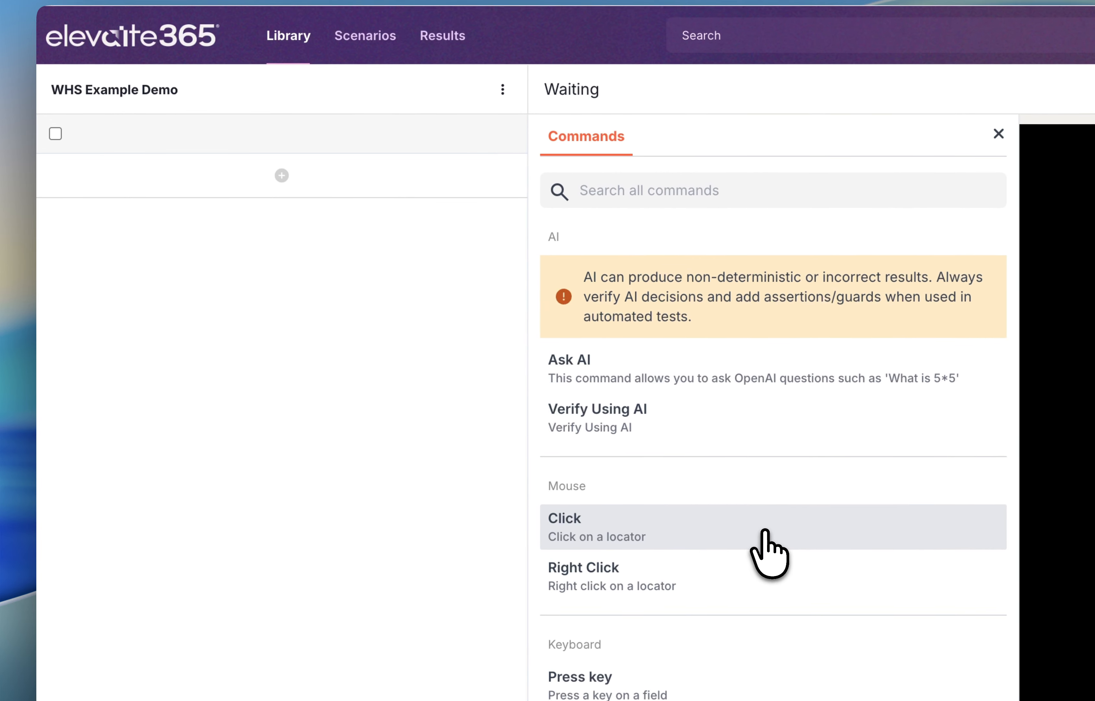
left_click(439, 341)
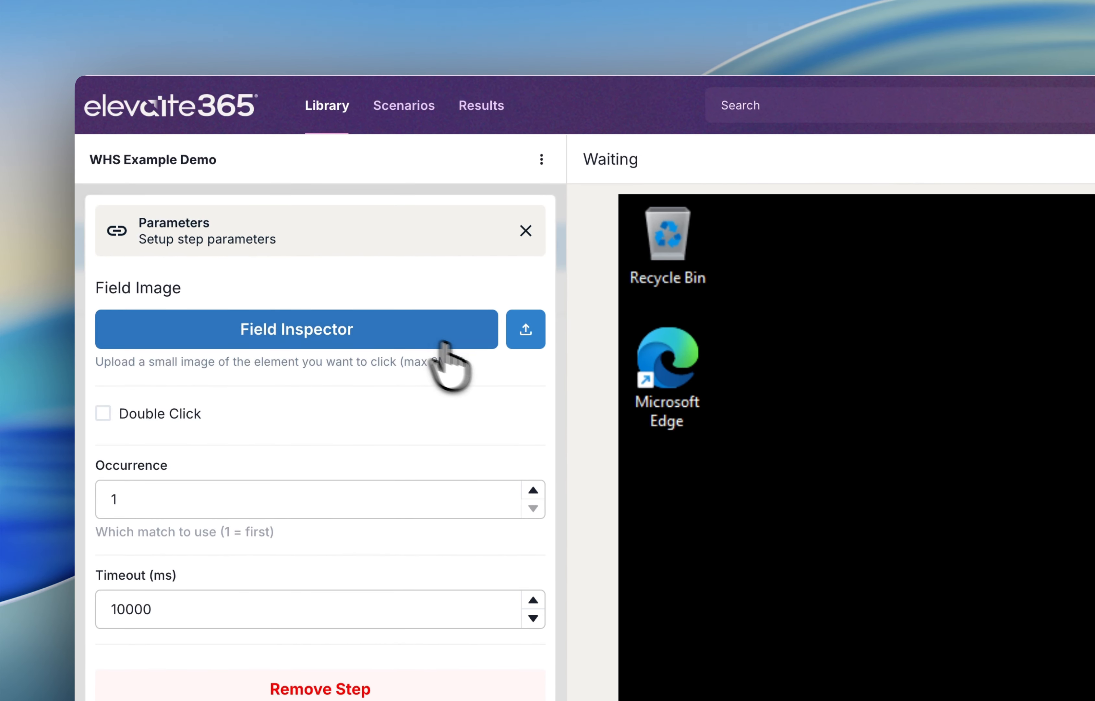
left_click(324, 327)
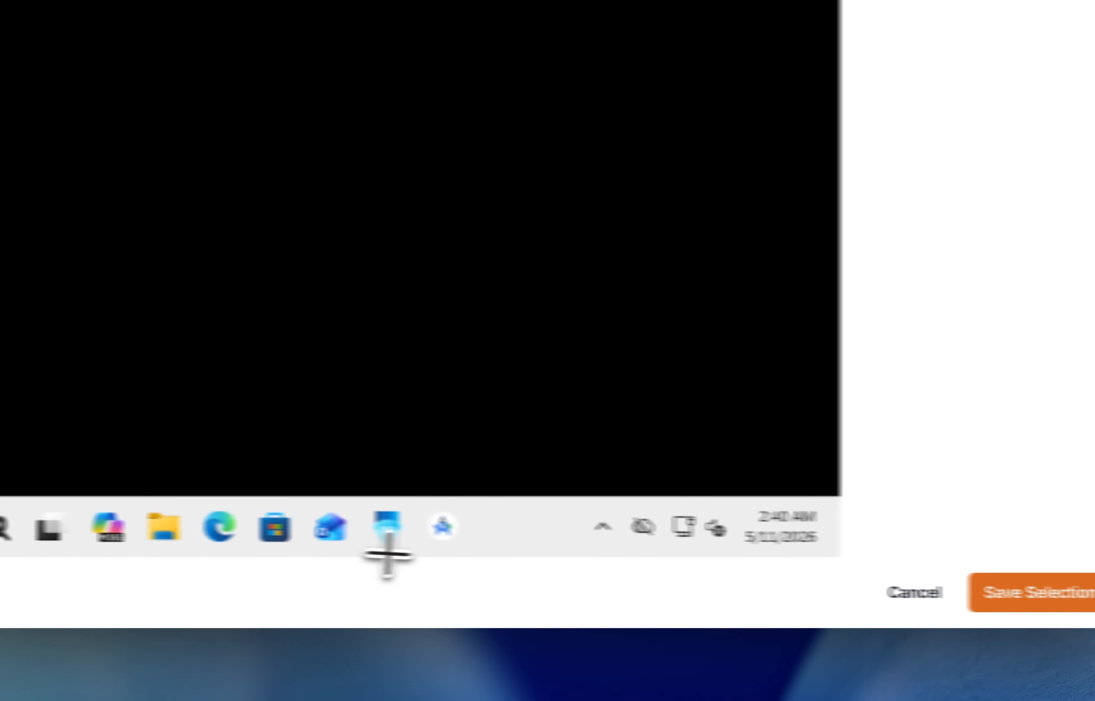
left_click_drag(366, 503, 355, 546)
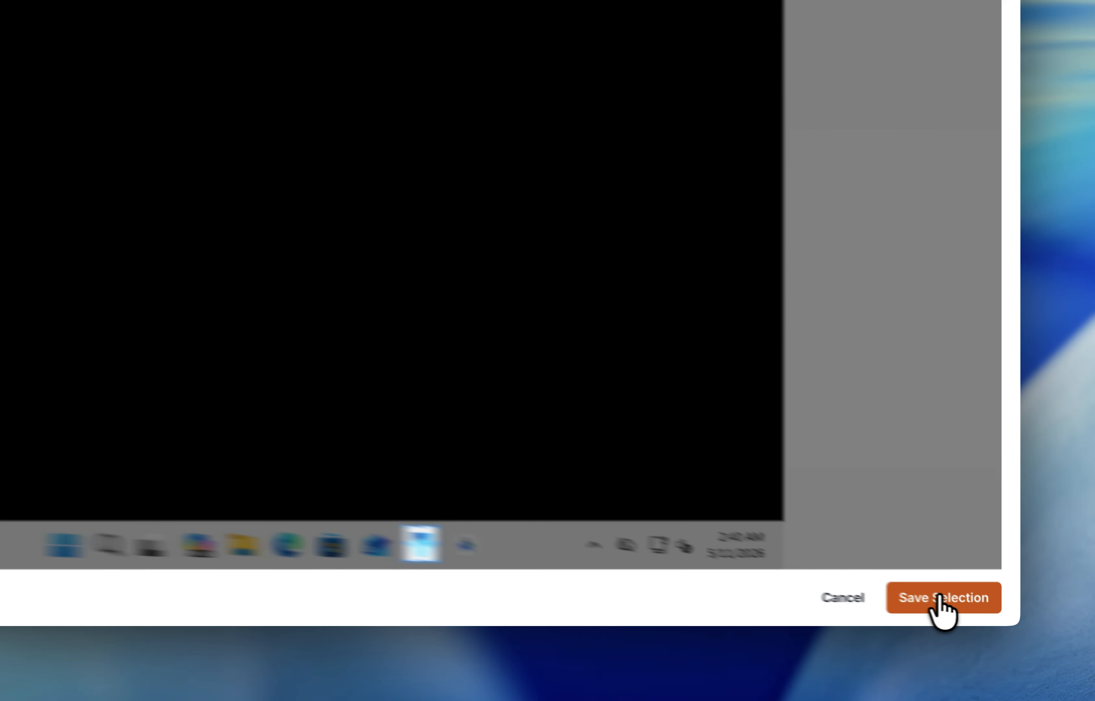
left_click(957, 610)
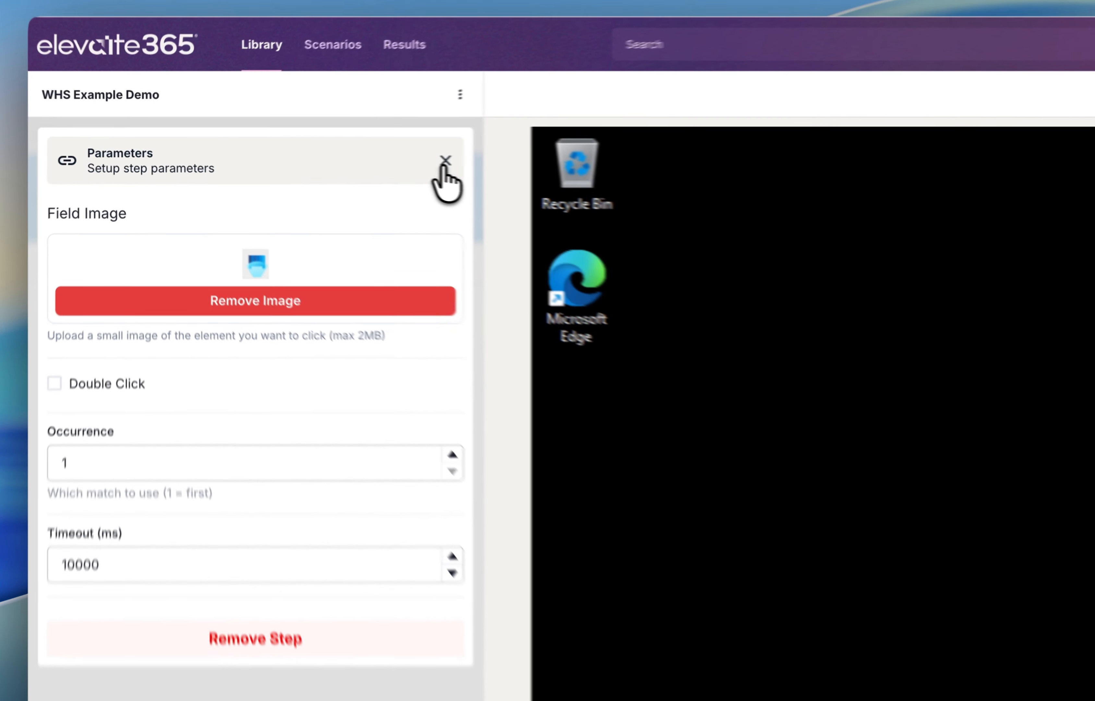
left_click(300, 153)
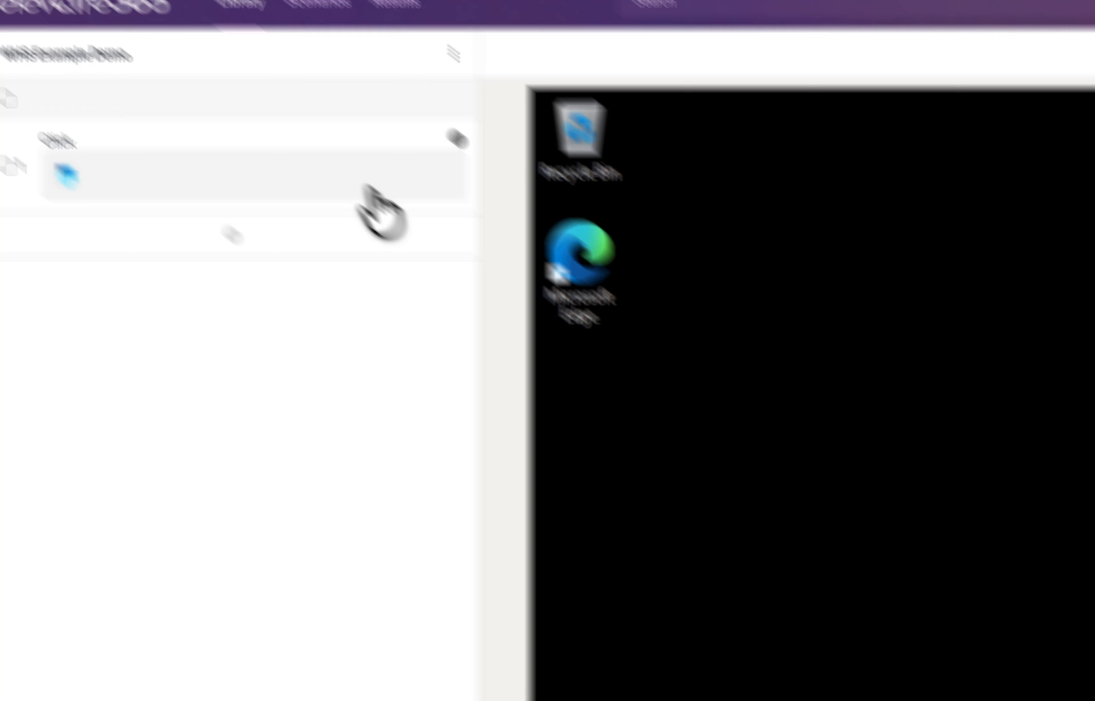
Run the taskbar-icon Click step to launch Warehouse Management on the virtual machine.
right_click(434, 239)
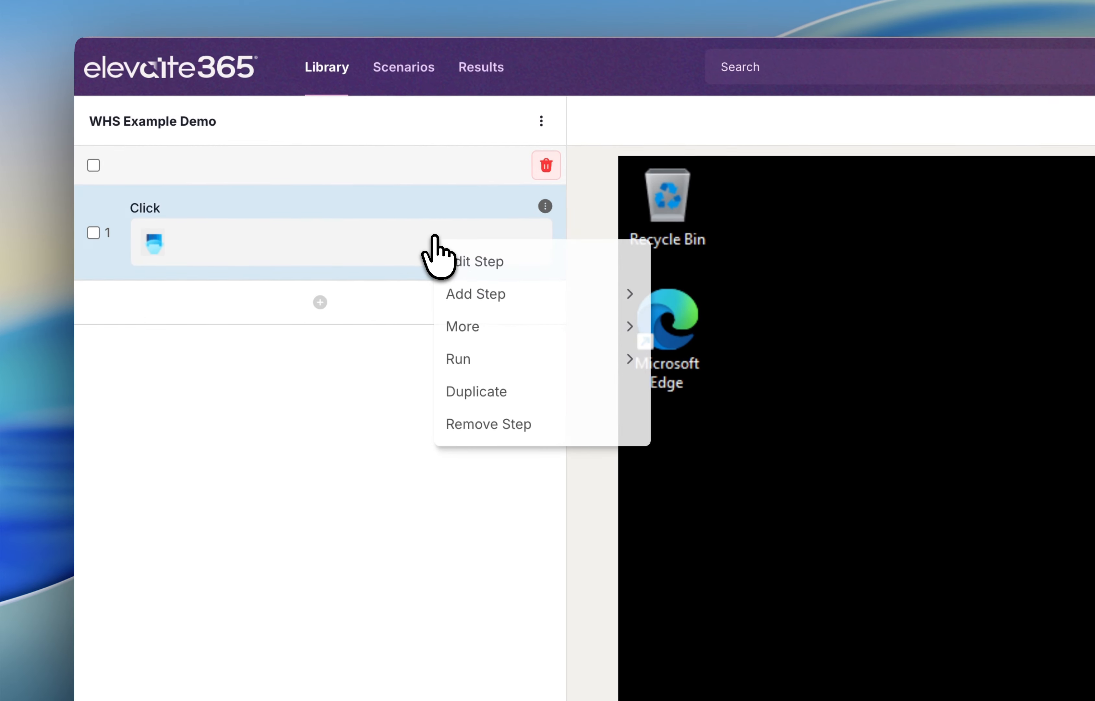
mouse_move(547, 345)
left_click(669, 358)
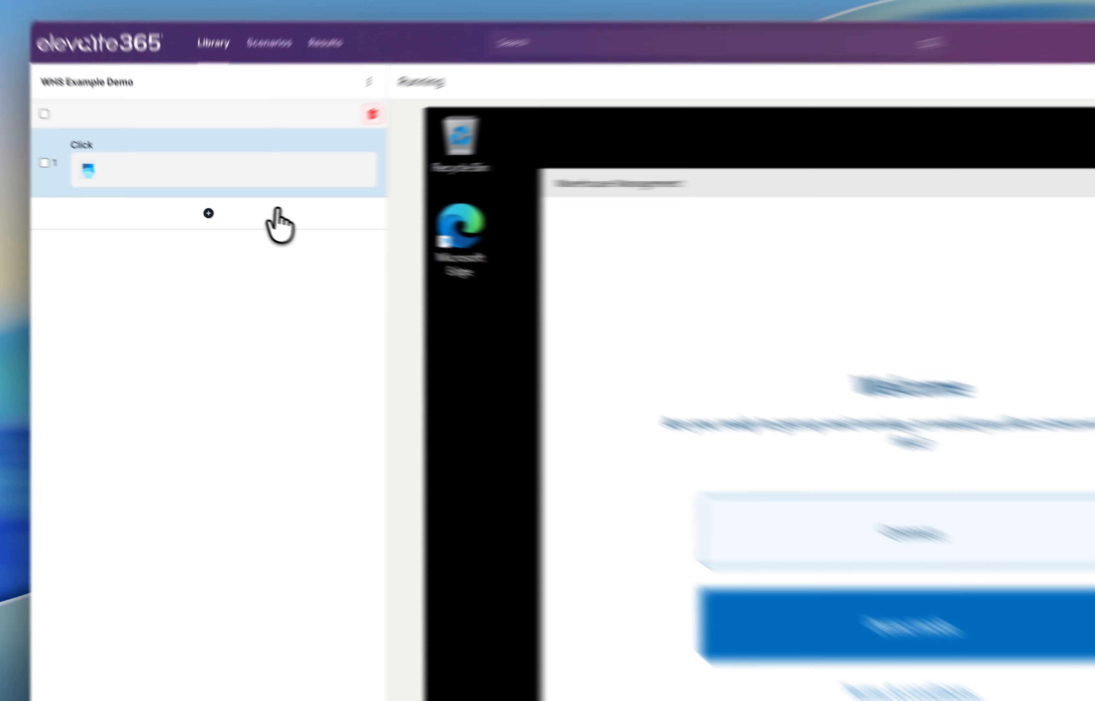
Add a second Click command with the Demo mode button of the welcome screen captured as its field image.
left_click(239, 206)
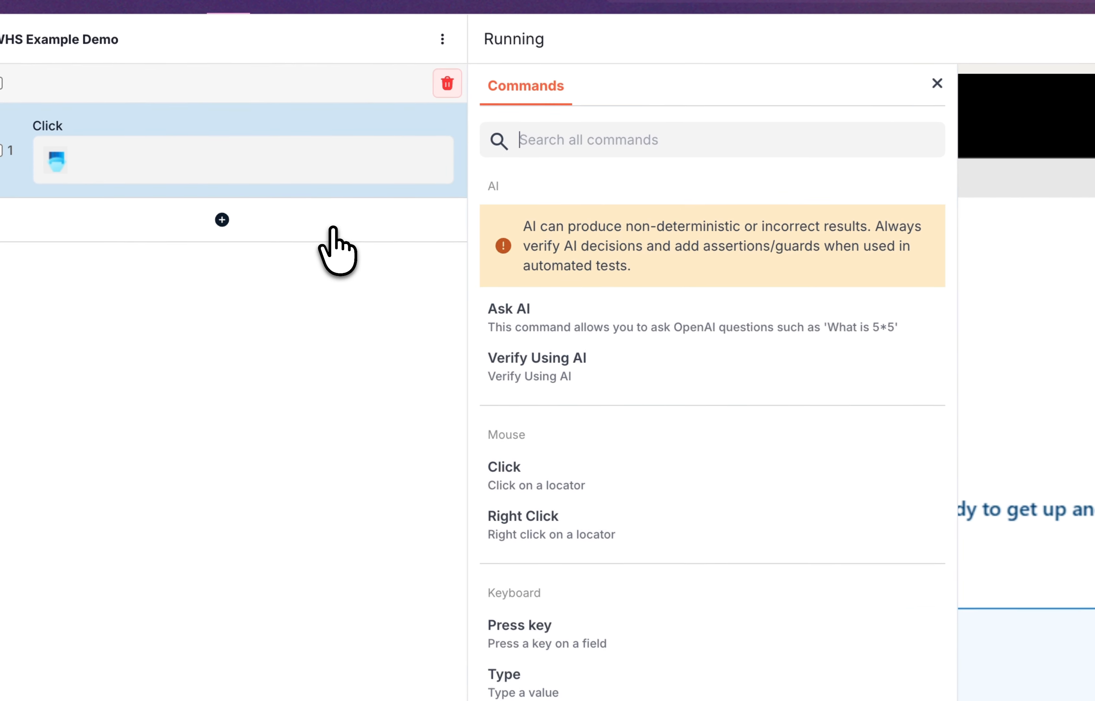
left_click(658, 481)
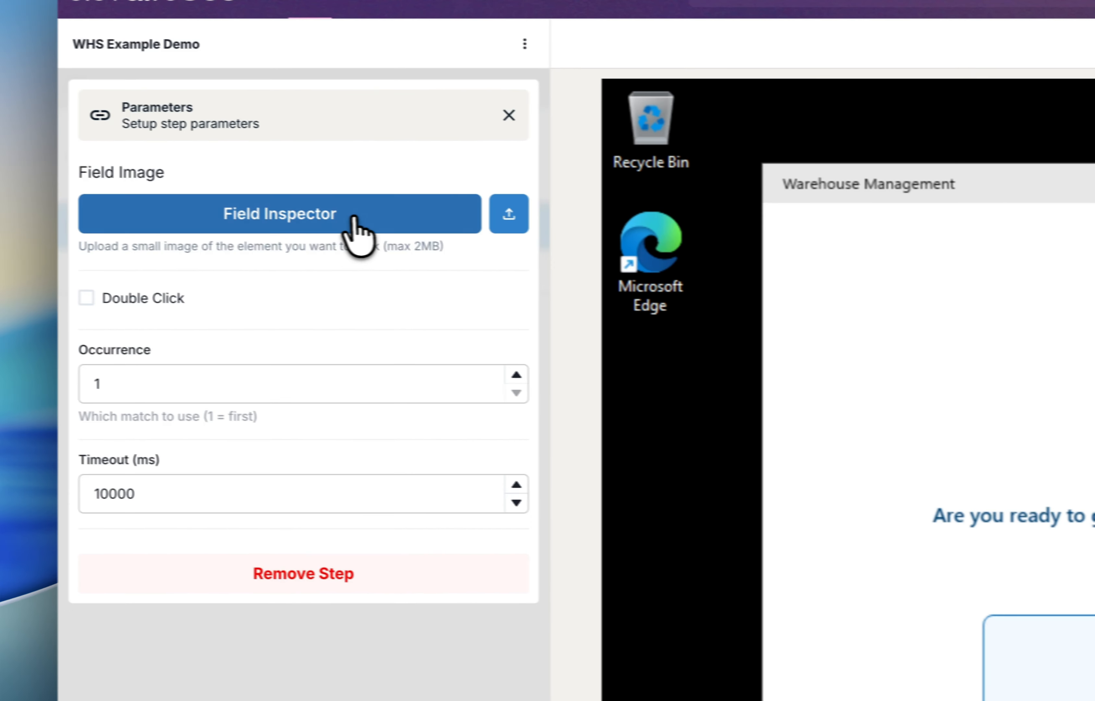
left_click(354, 218)
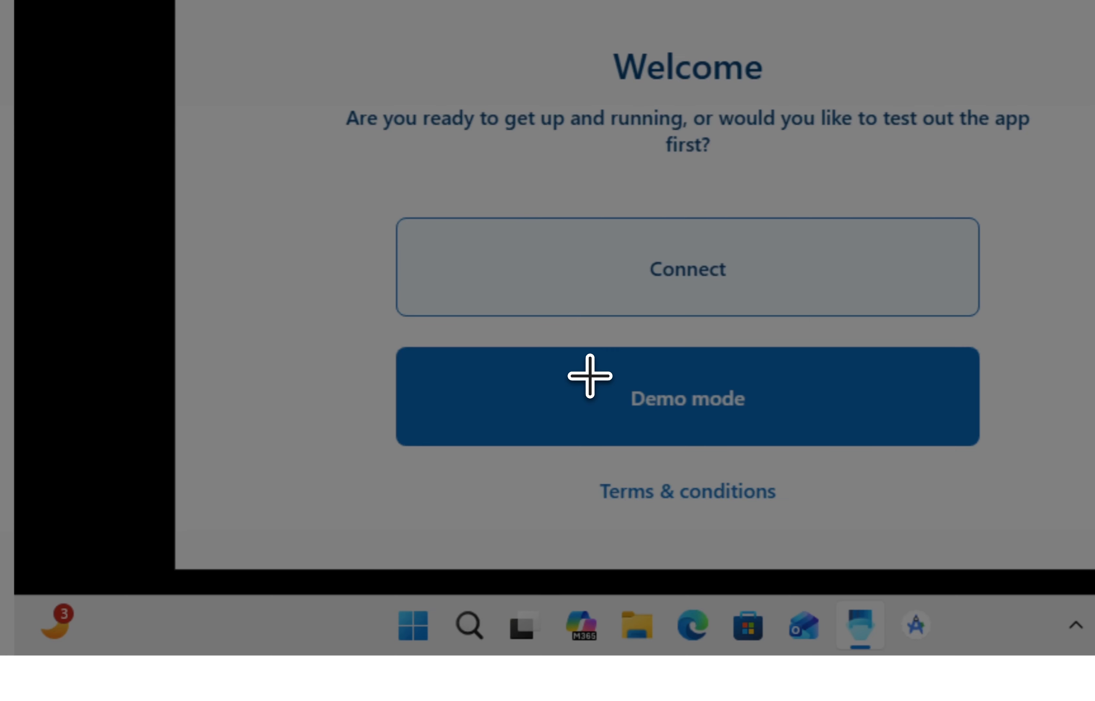
left_click(780, 424)
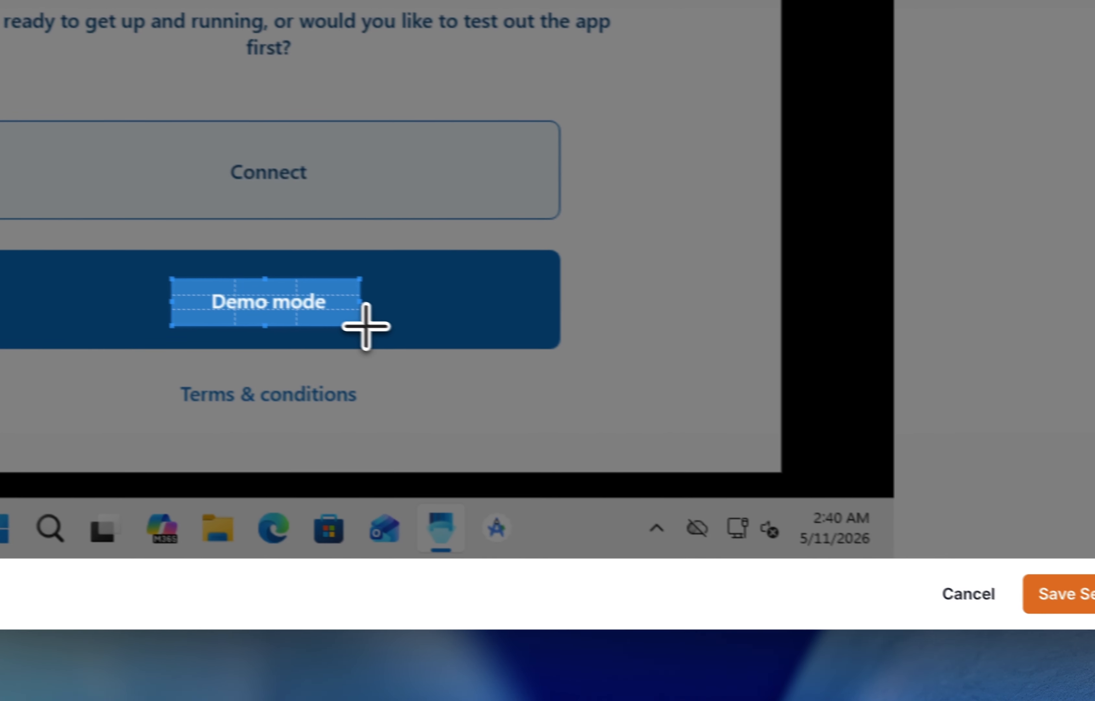
left_click(931, 594)
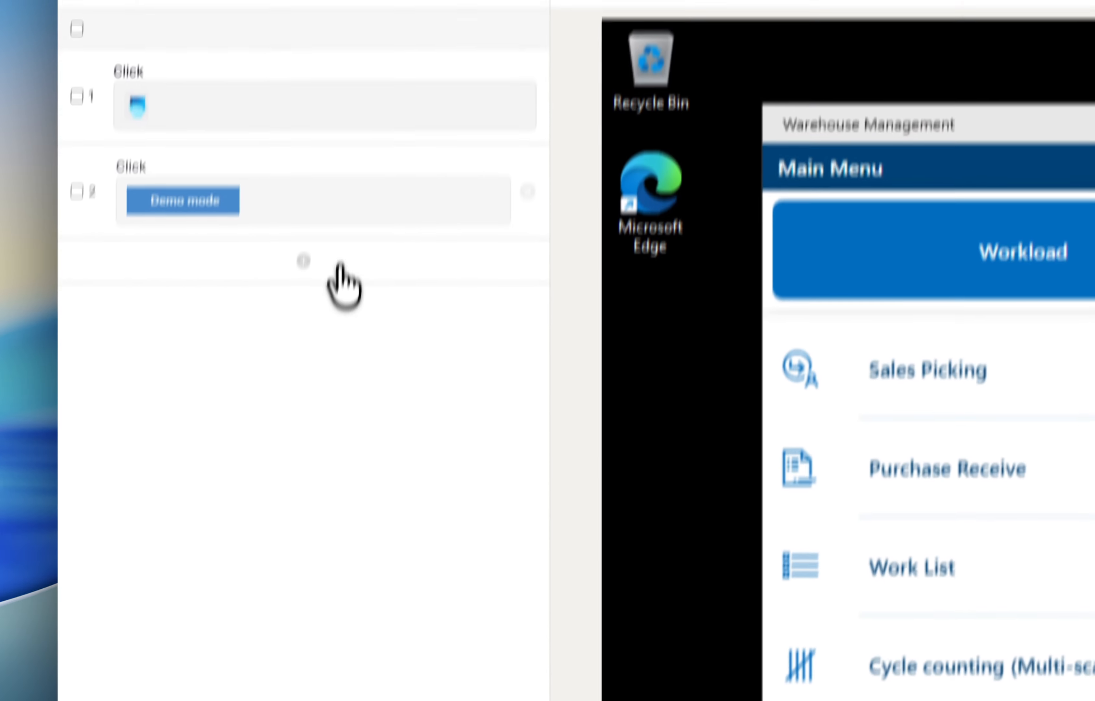
Add a Click command with the Sales Picking menu entry as its field image, and open Sales Picking in the remote app.
left_click(298, 257)
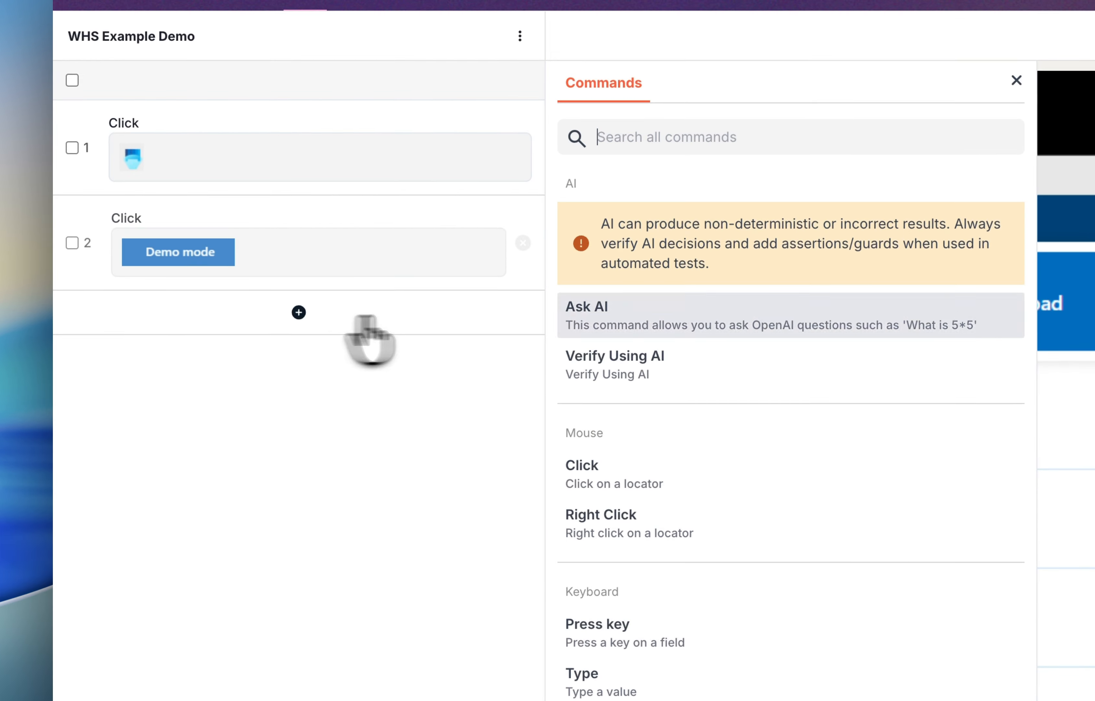
left_click(610, 407)
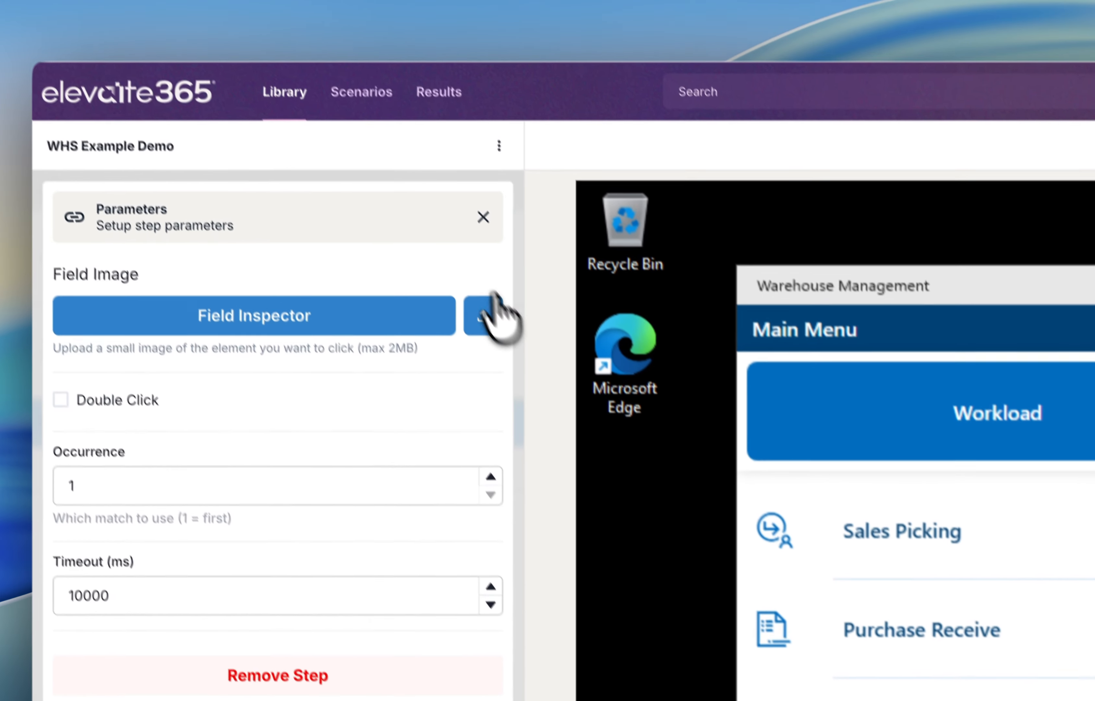
left_click(421, 338)
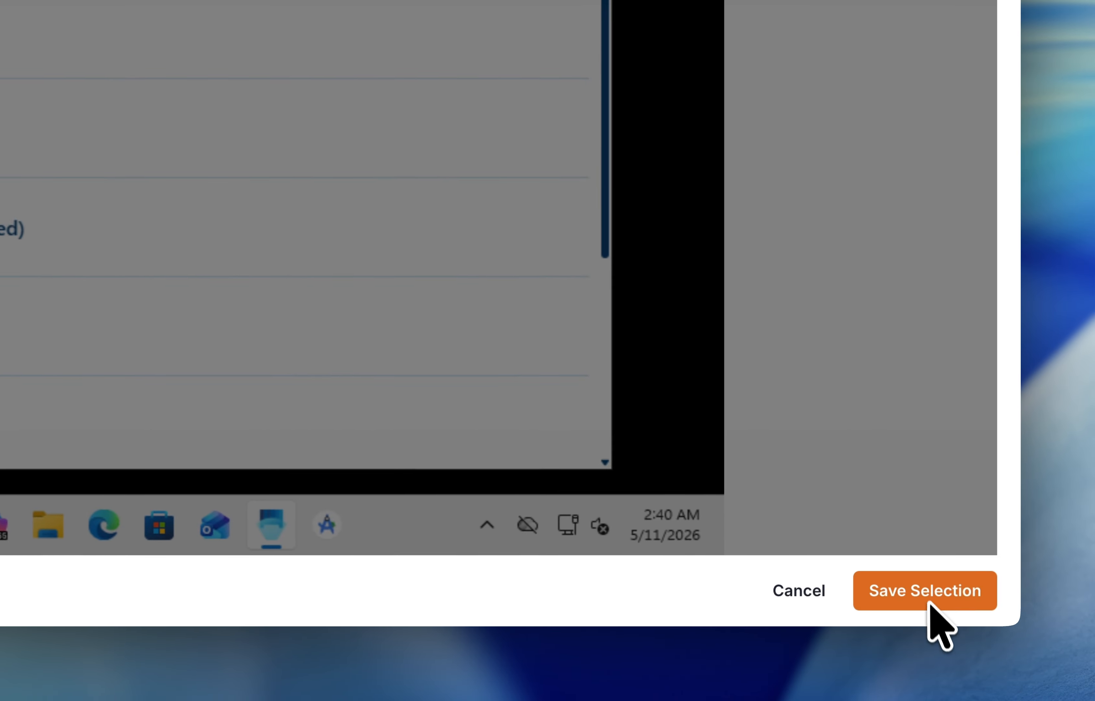
left_click(926, 594)
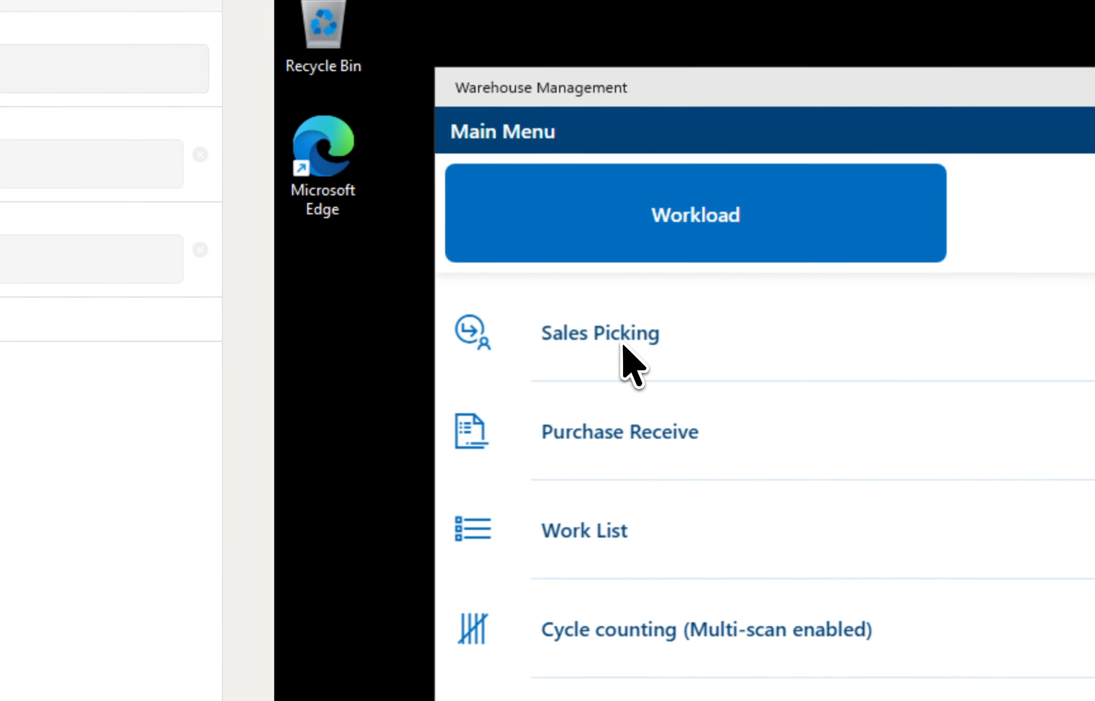
left_click(622, 345)
Add a Click command with the check mark of the blue confirm button on the Sales Pick screen as its field image.
left_click(323, 416)
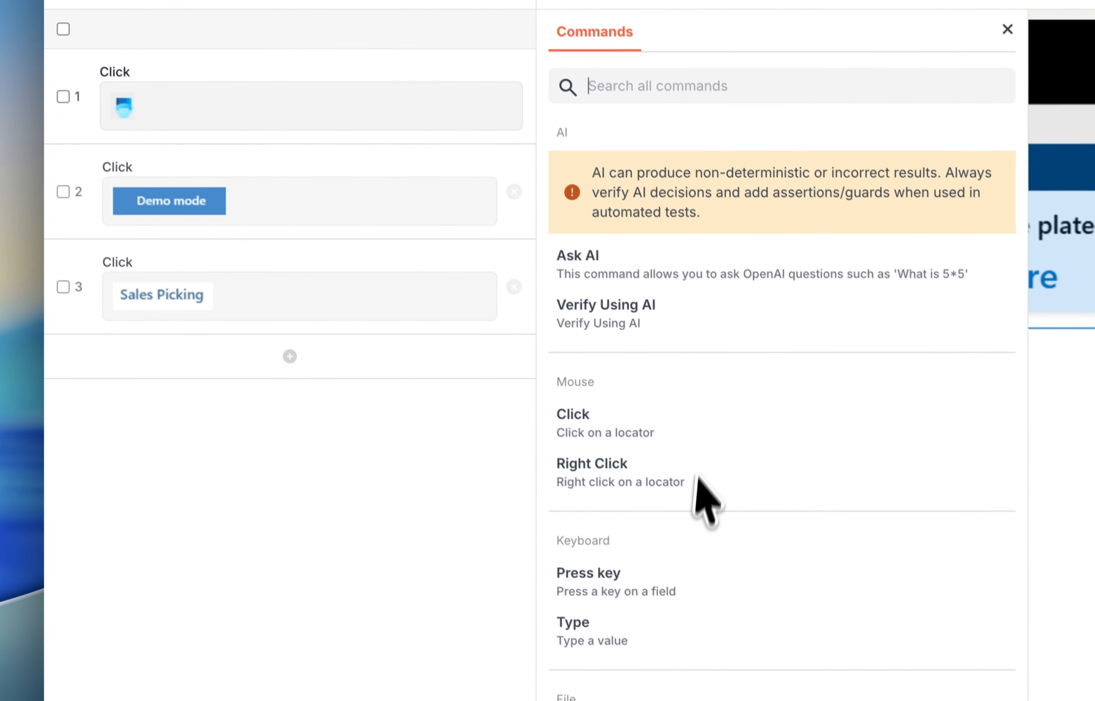
left_click(704, 422)
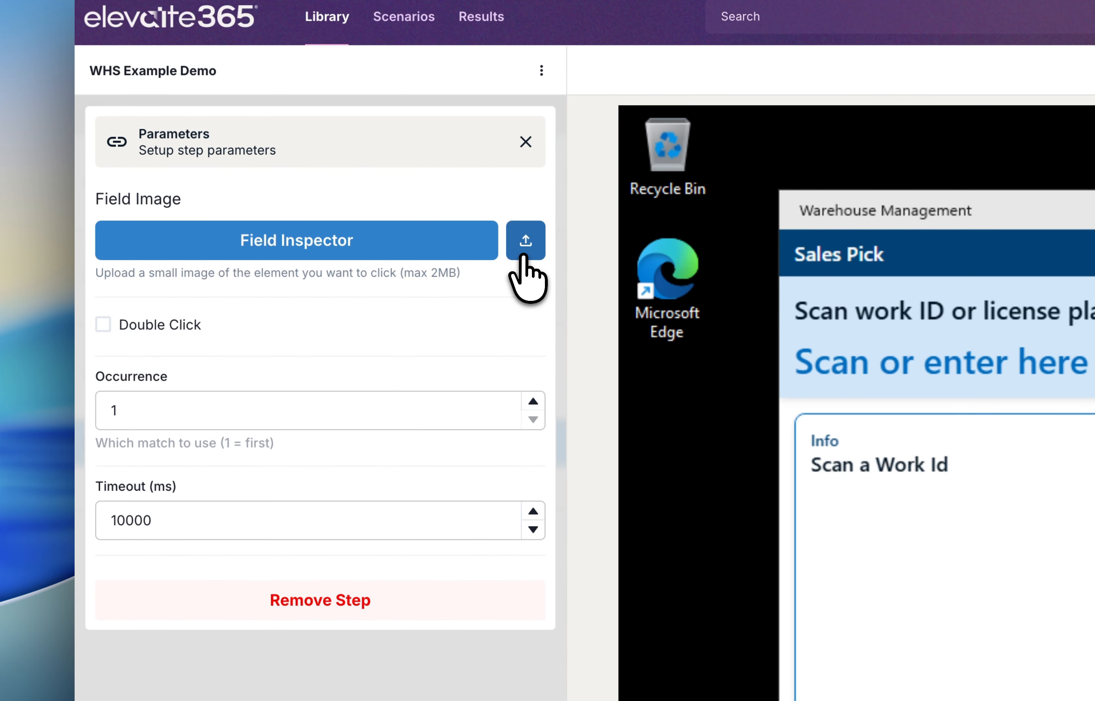
left_click(433, 241)
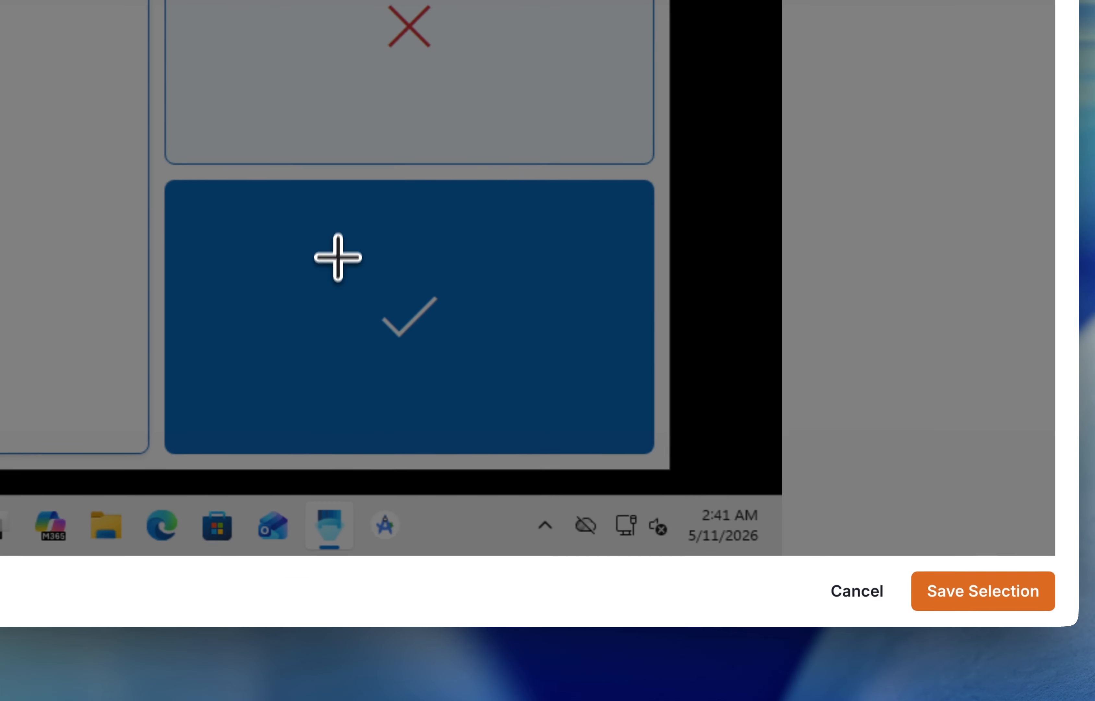
left_click_drag(339, 256, 484, 368)
left_click(925, 592)
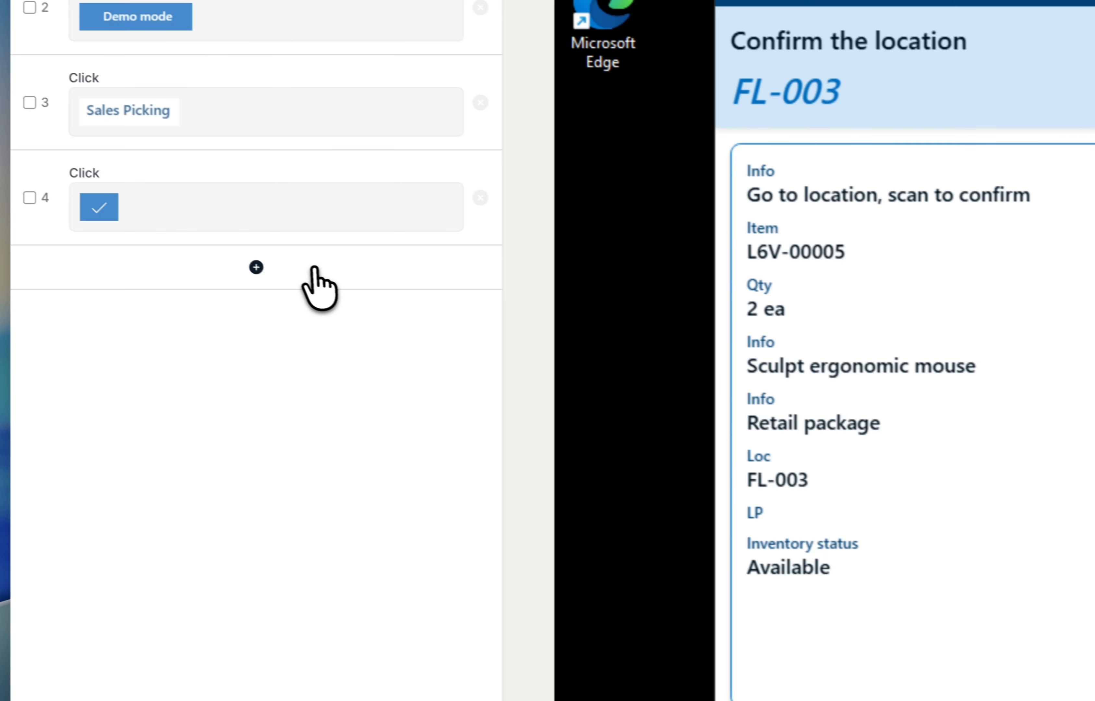
Add a Verify Using AI command for the Screen area with the verification prompt "Make sure quantity is > 1".
left_click(315, 268)
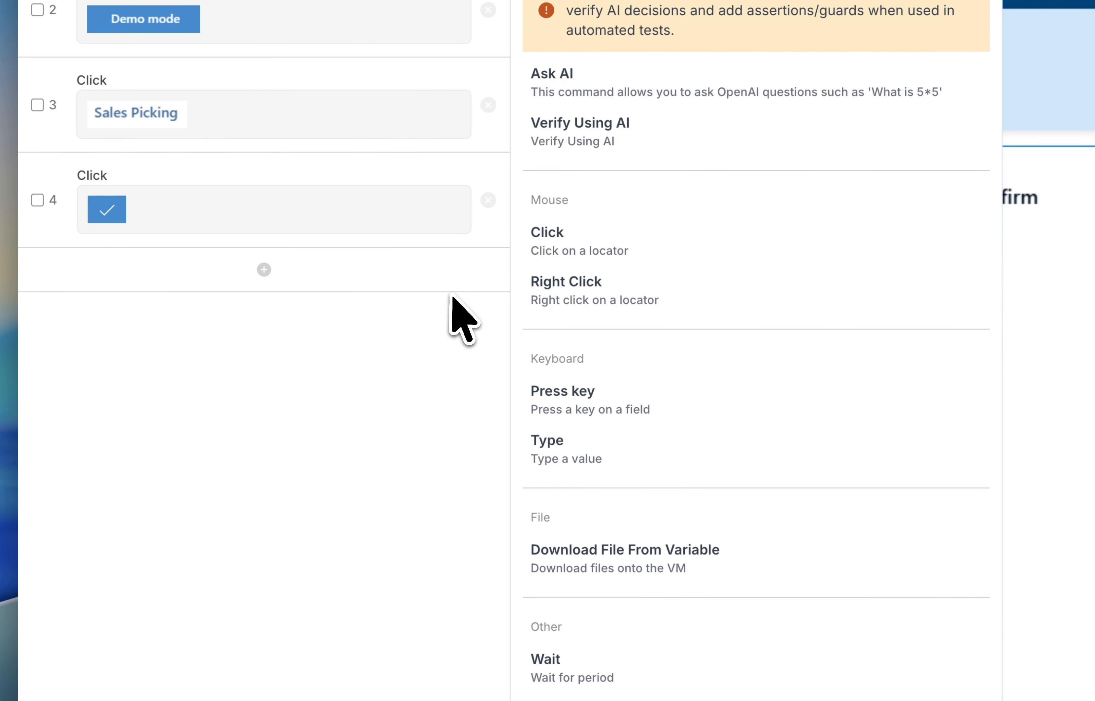
left_click(374, 420)
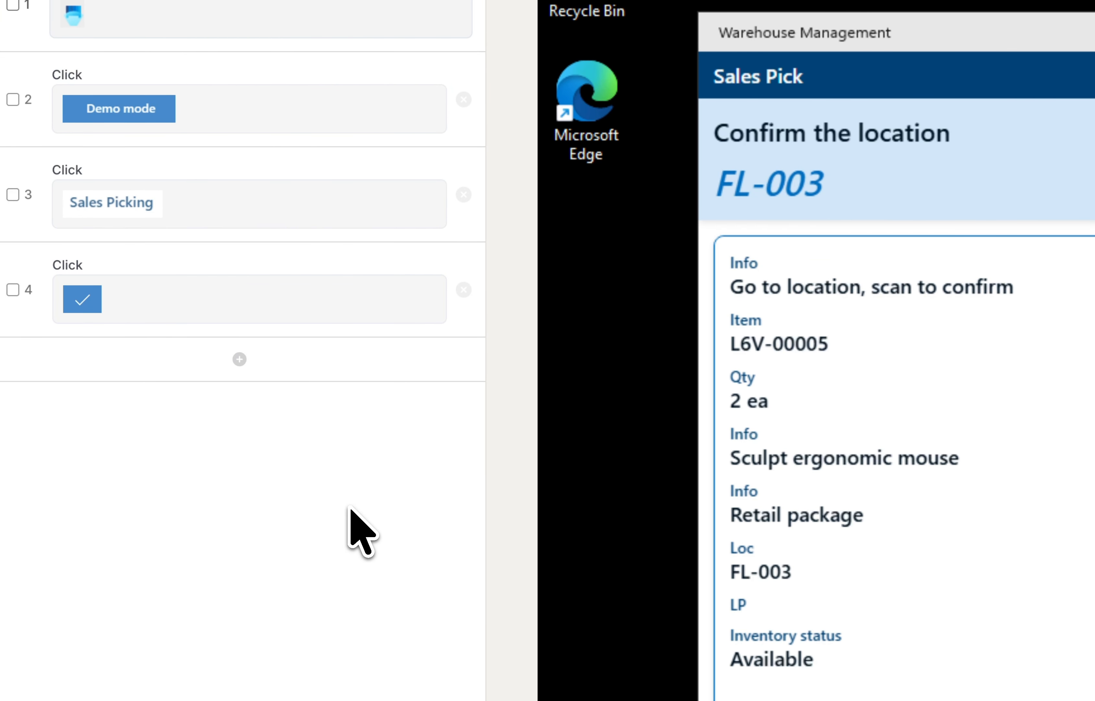
left_click(349, 366)
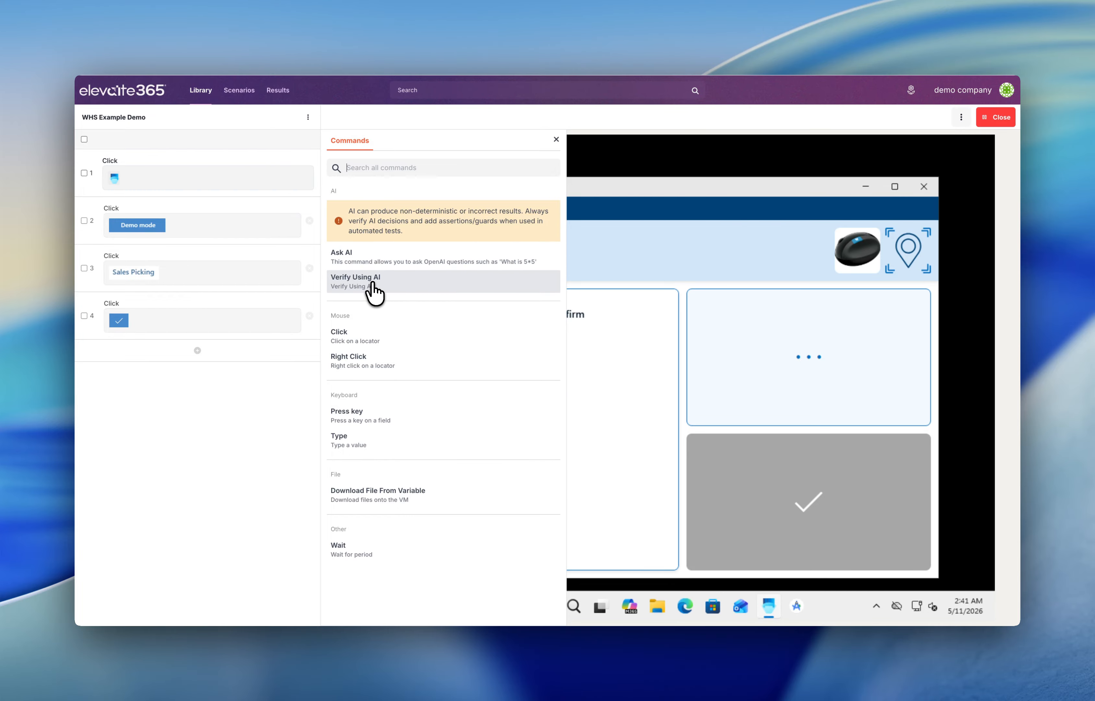
left_click(393, 286)
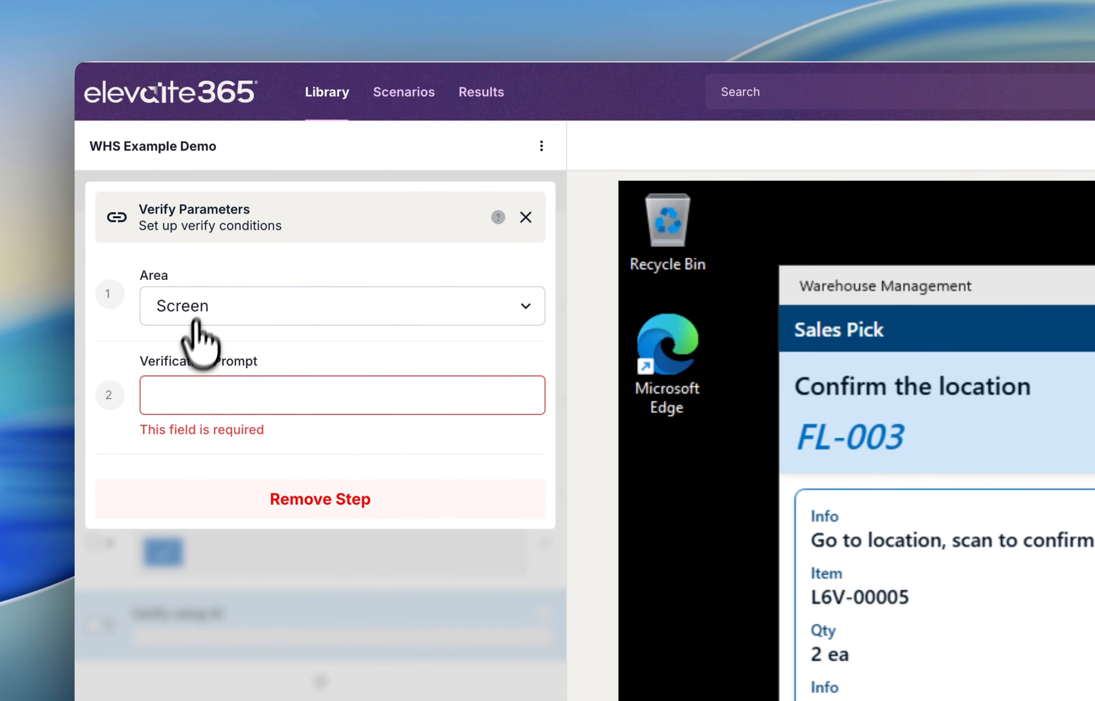
left_click(203, 316)
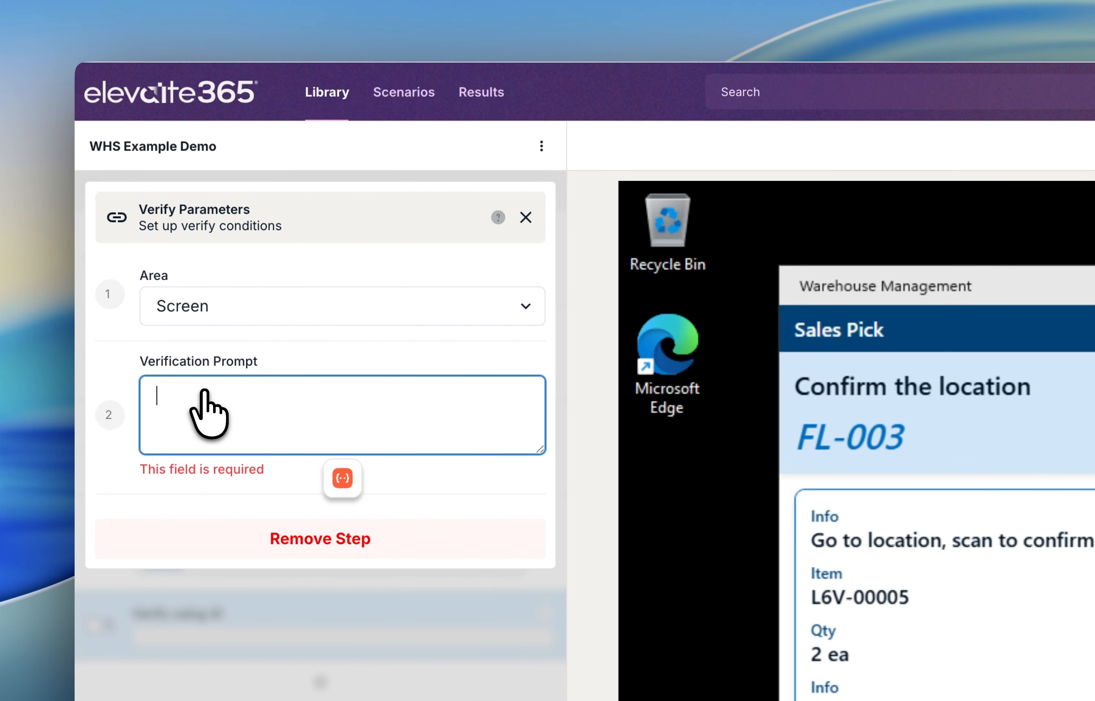
type("Make sure quantity is > 1")
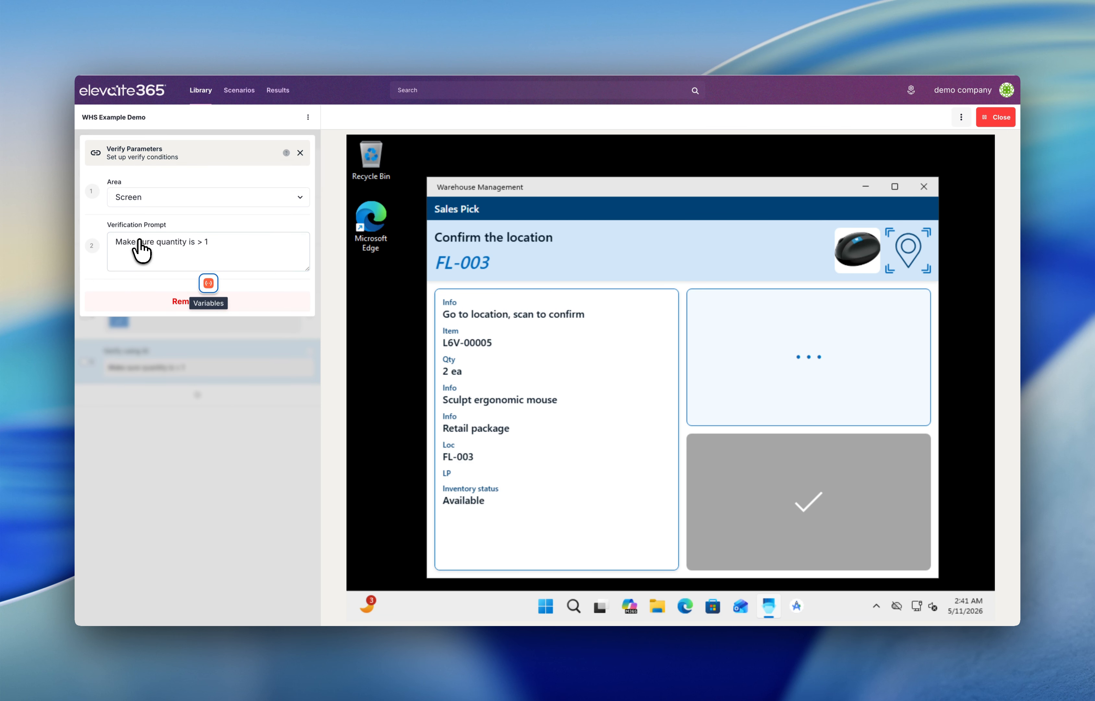
left_click(147, 322)
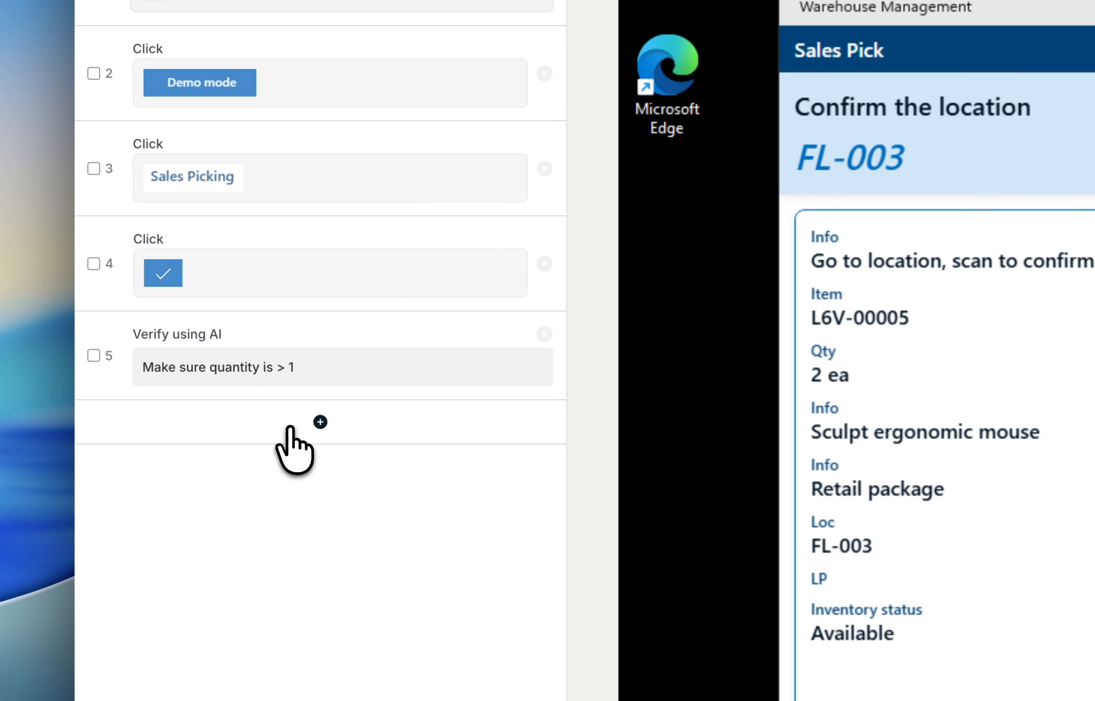
Add an Ask AI command with the question "Save the item number".
left_click(182, 398)
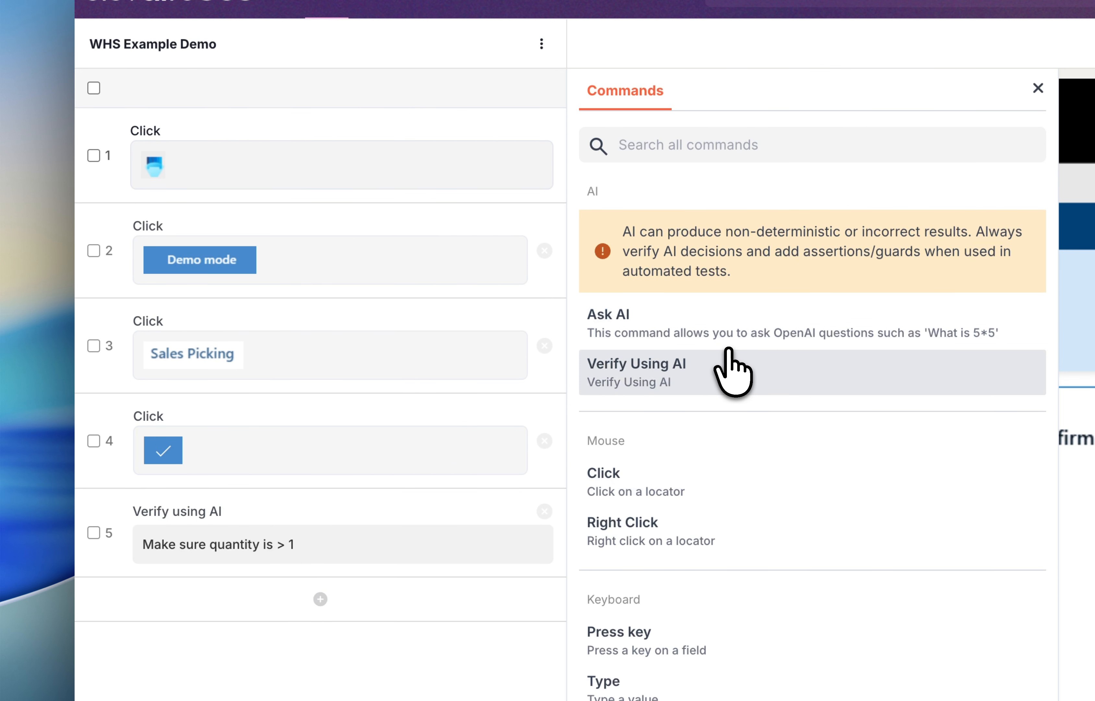
left_click(677, 341)
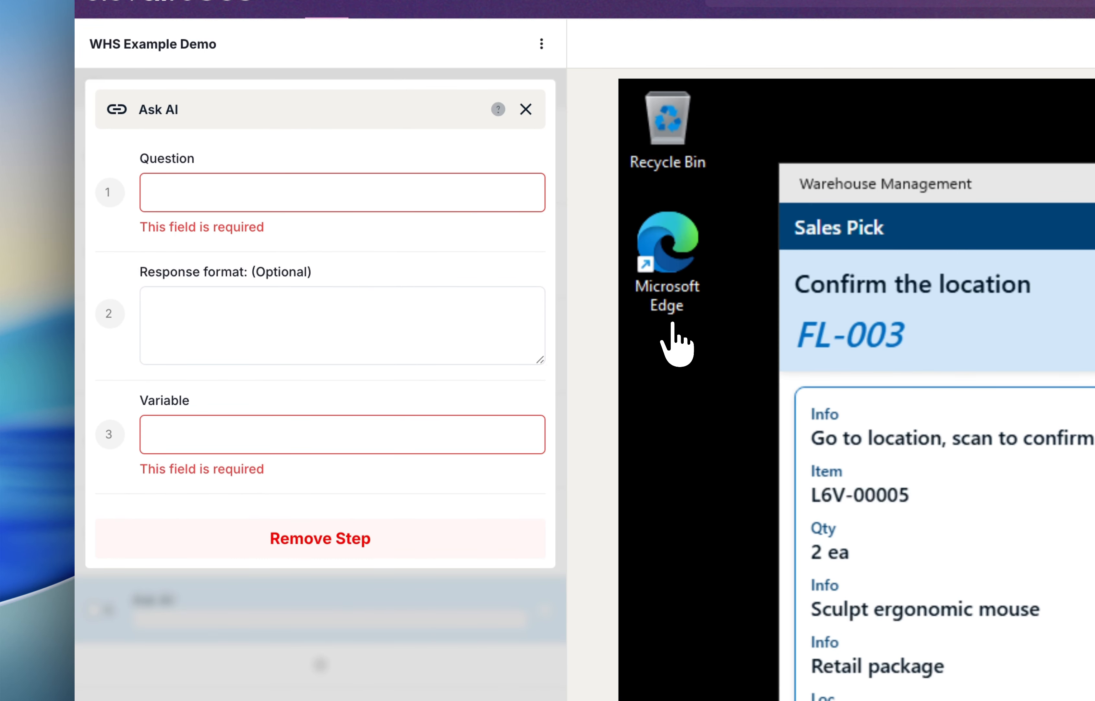
left_click(258, 210)
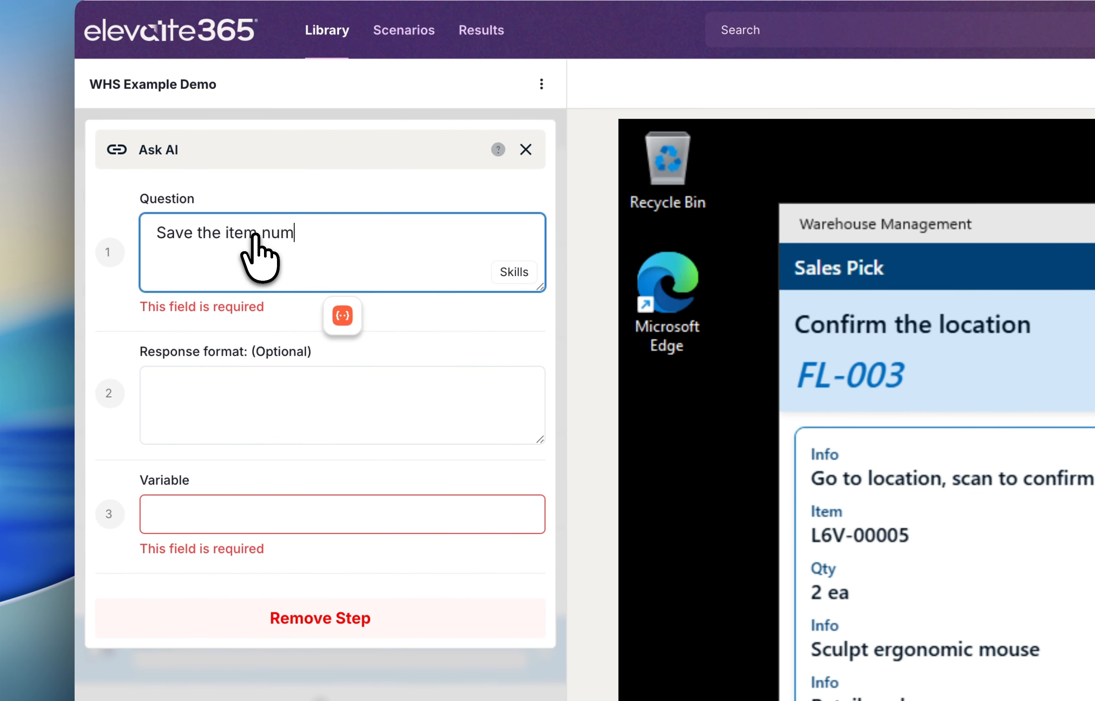
type("Save the item number")
left_click(232, 387)
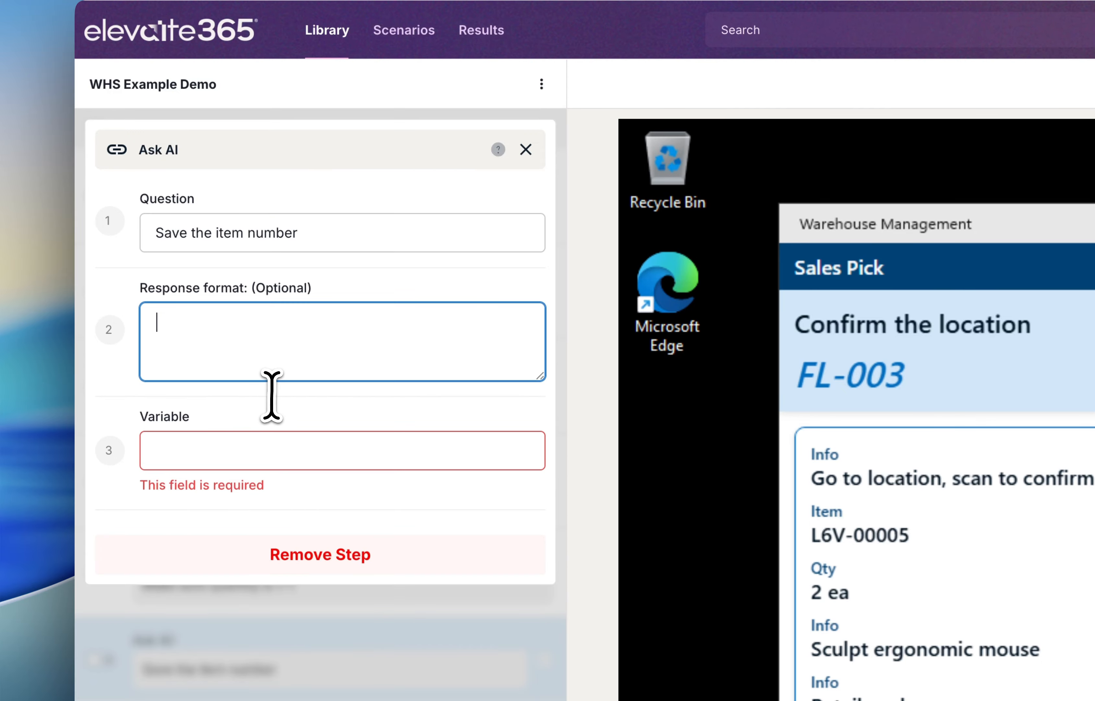
Create a text variable "Item number" with the value "default" and assign it as the Ask AI command's variable.
left_click(251, 454)
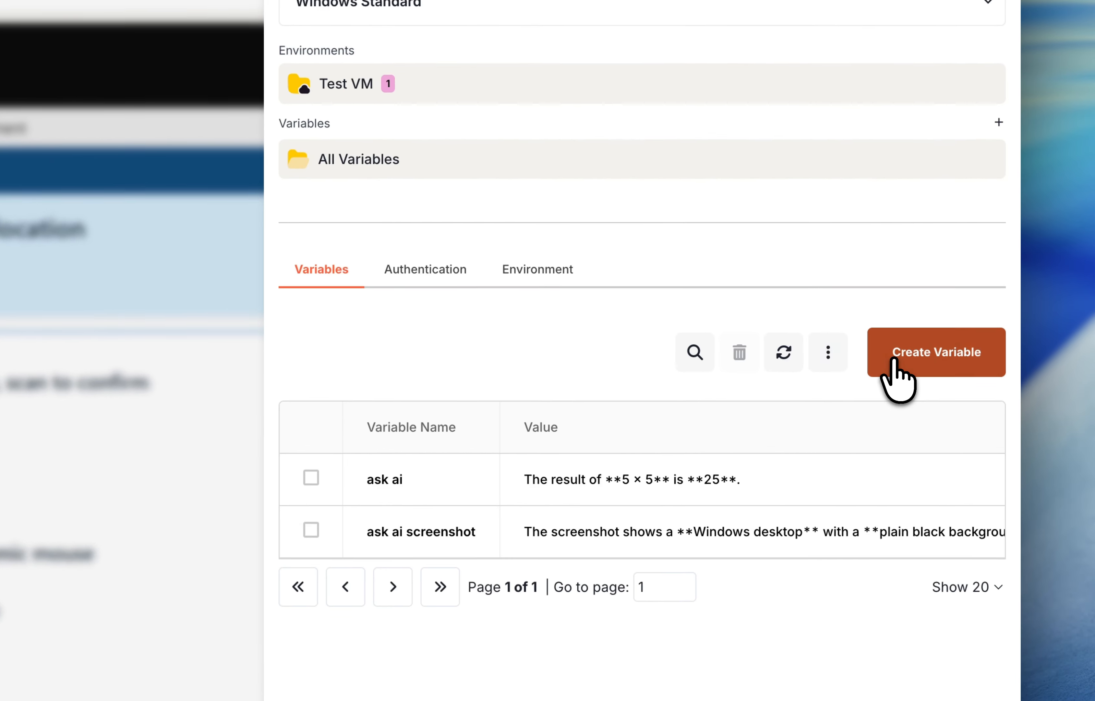
left_click(892, 380)
left_click(326, 179)
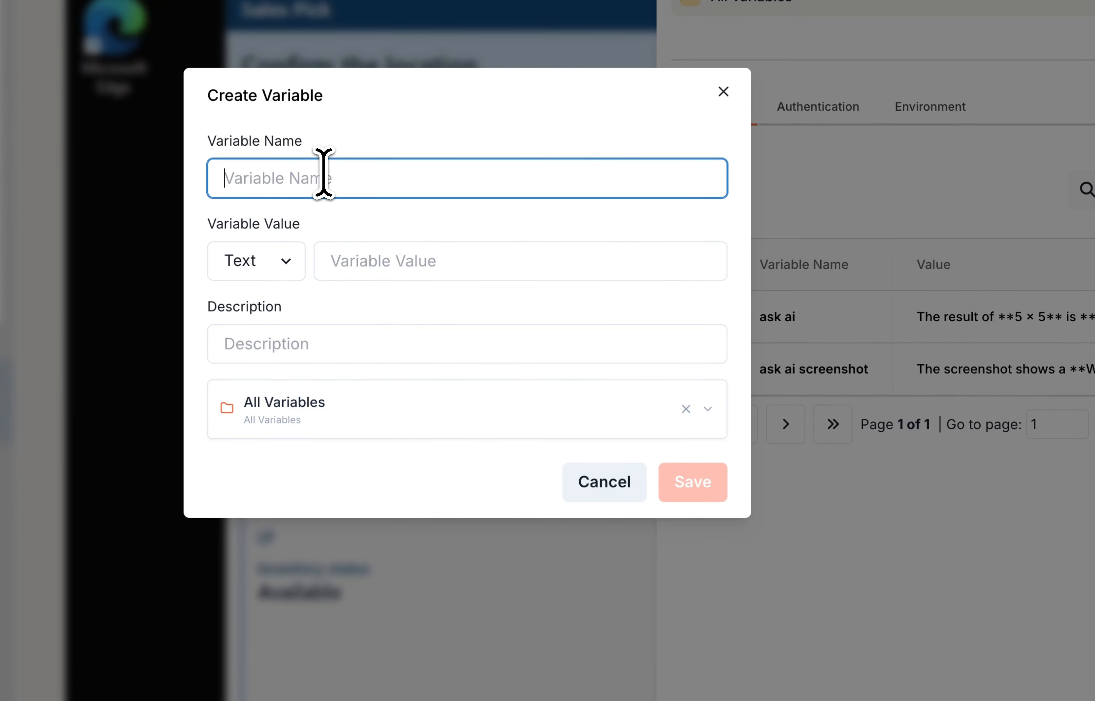
type("Item number")
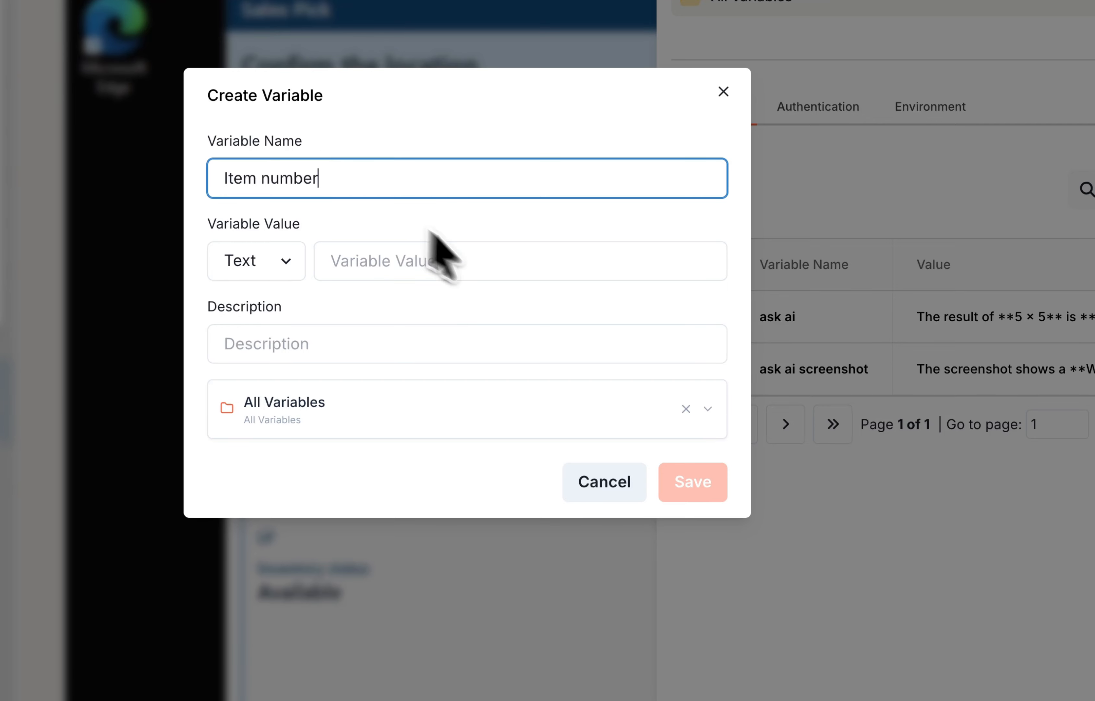
left_click(502, 270)
type("default")
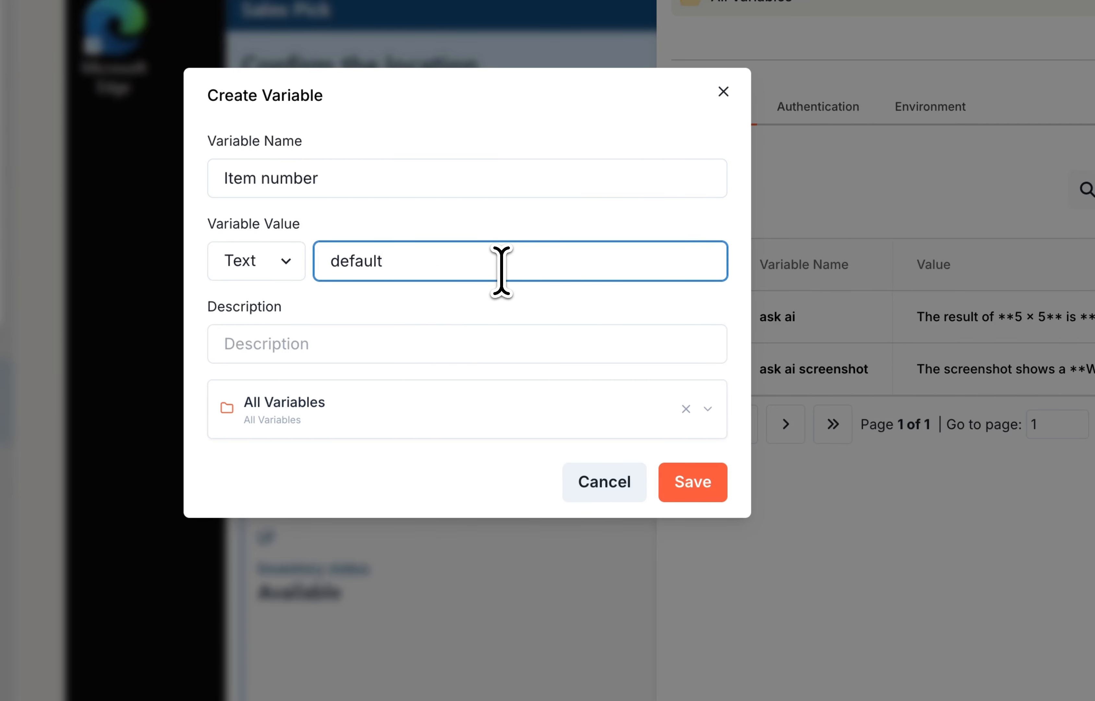
left_click(695, 495)
left_click(703, 315)
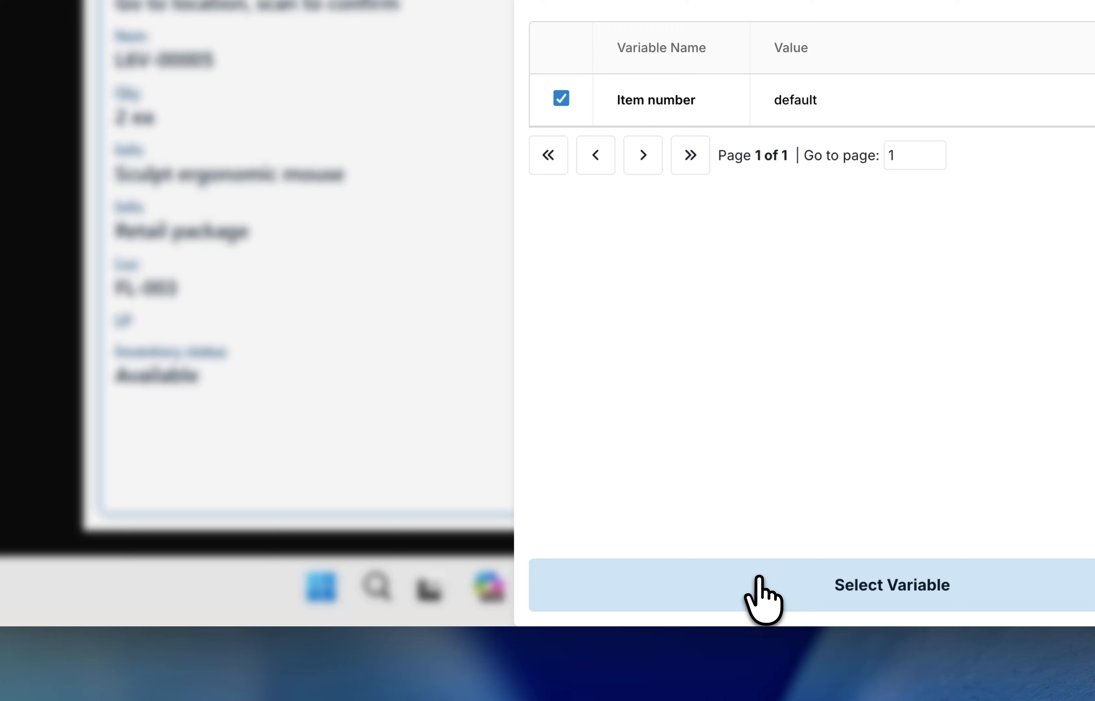
left_click(798, 642)
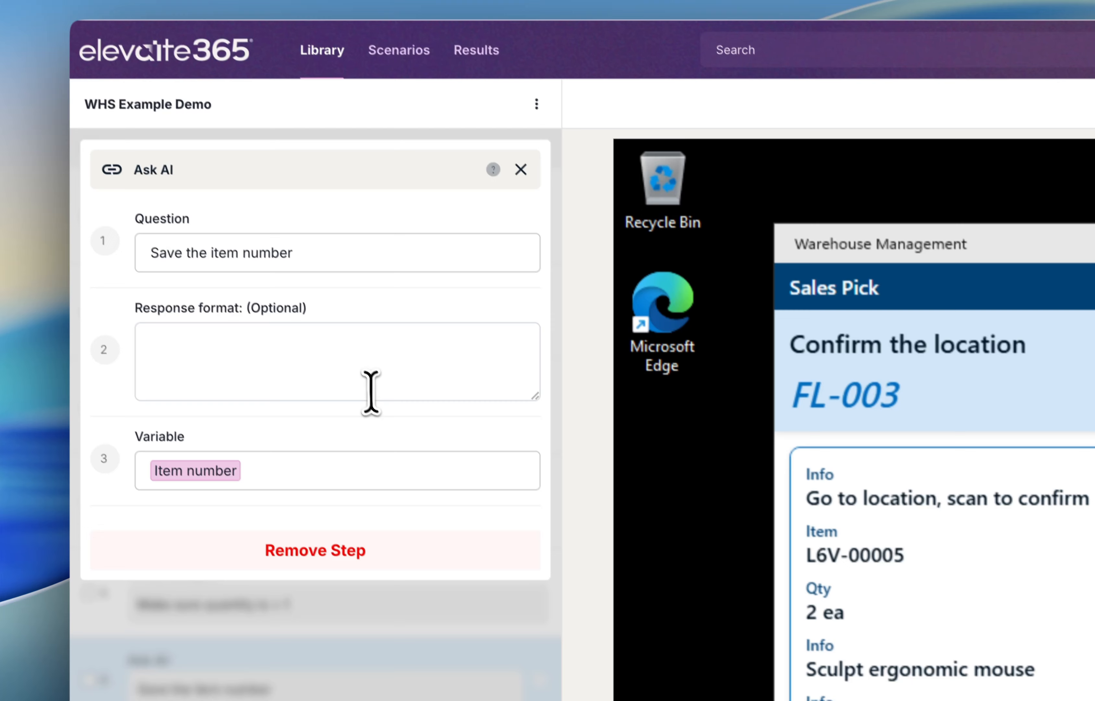
Enable the Screenshot skill for the Ask AI question.
left_click(363, 391)
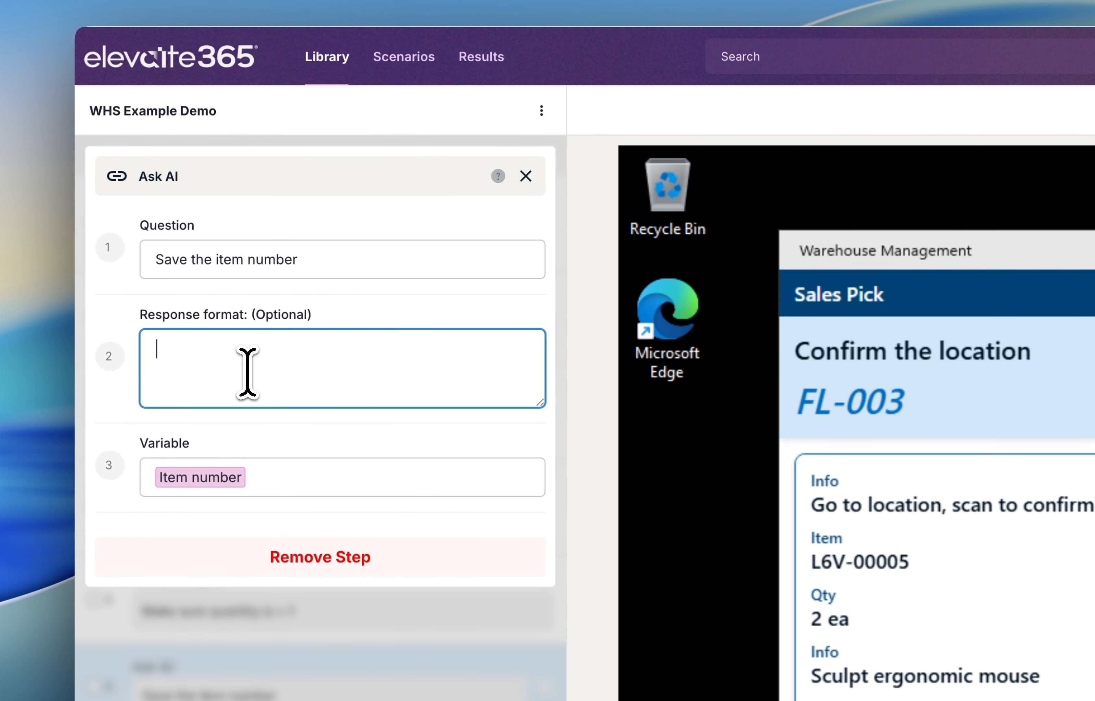
left_click(335, 276)
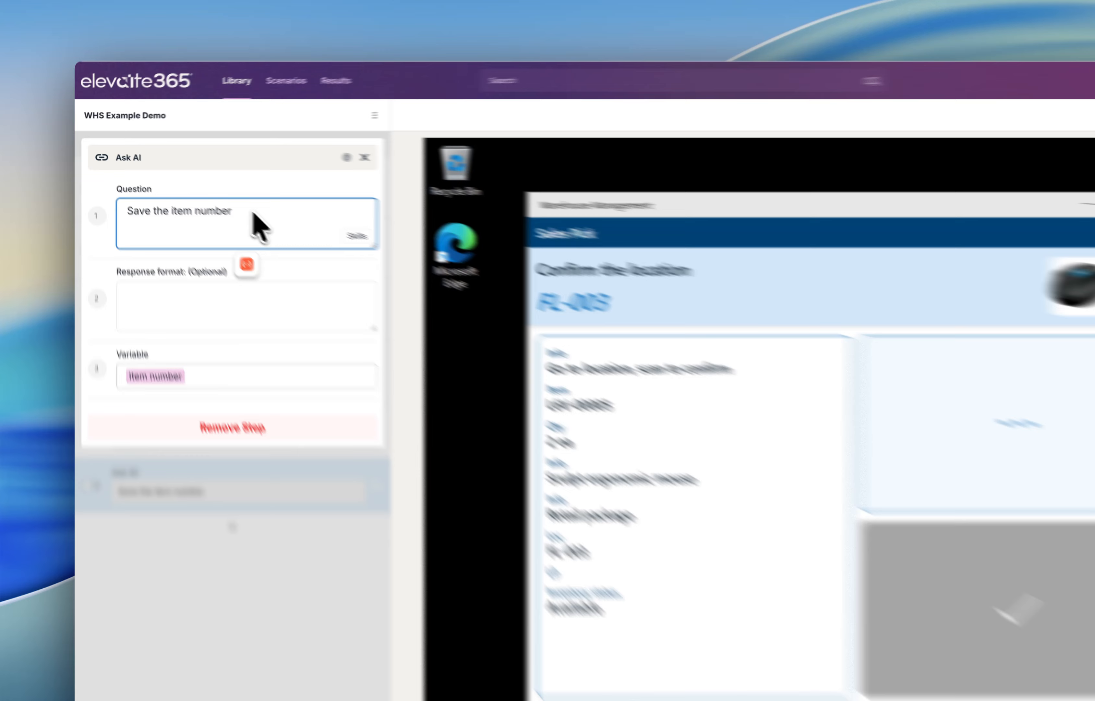
left_click(514, 299)
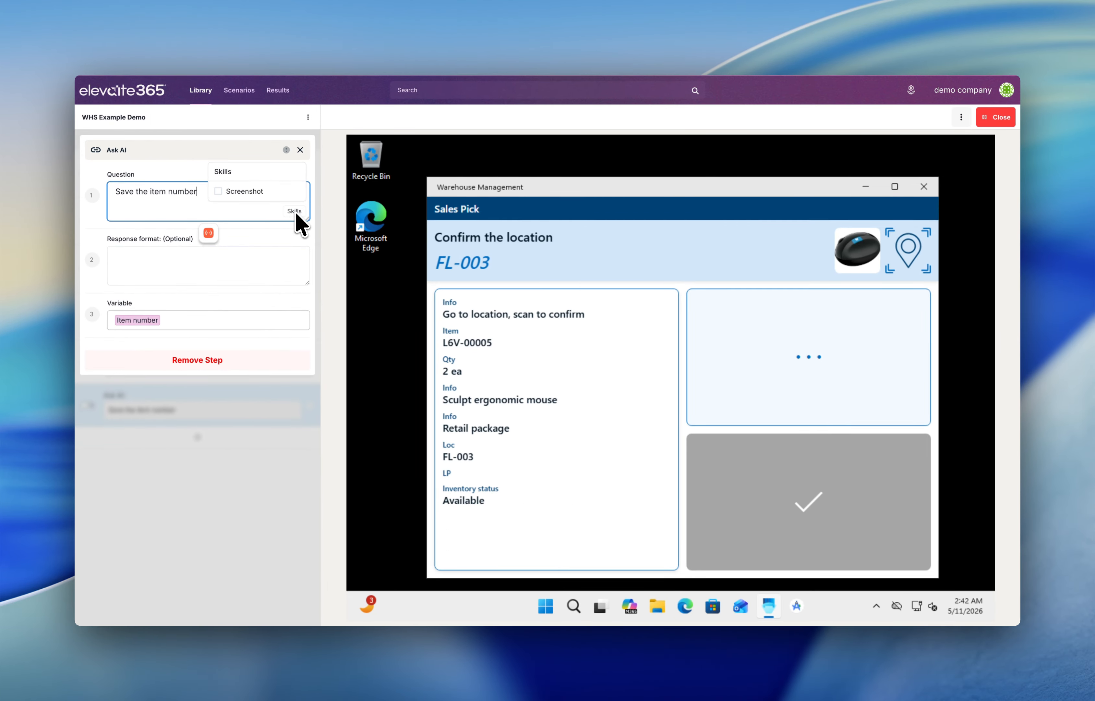
left_click(220, 193)
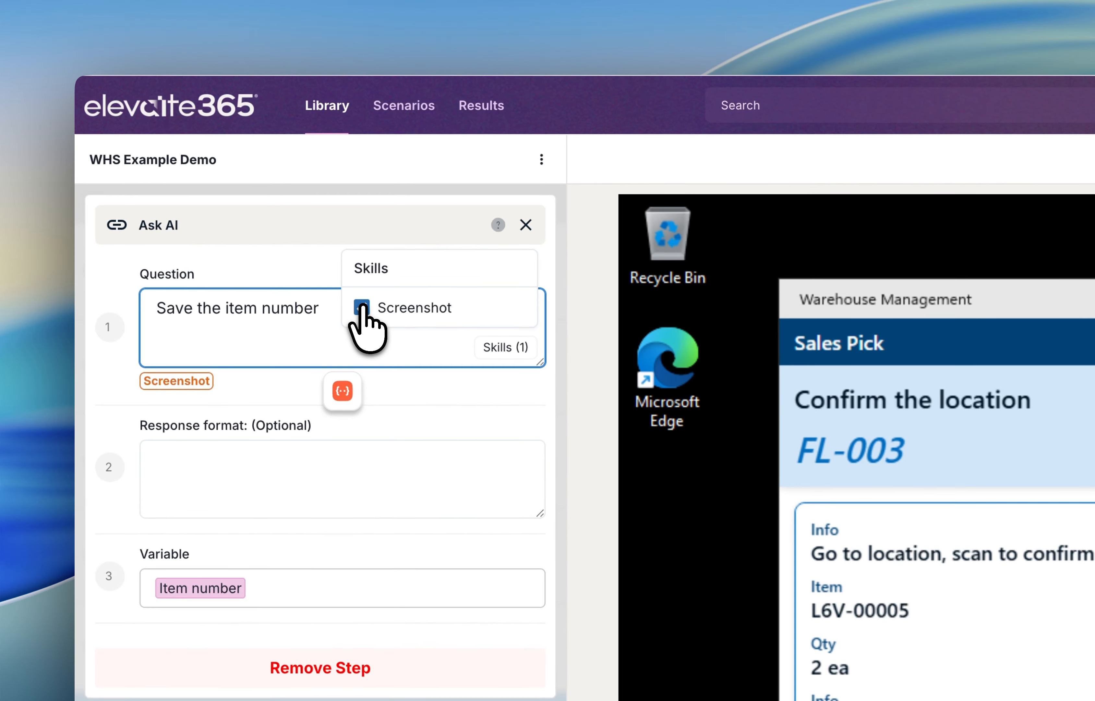
left_click(104, 382)
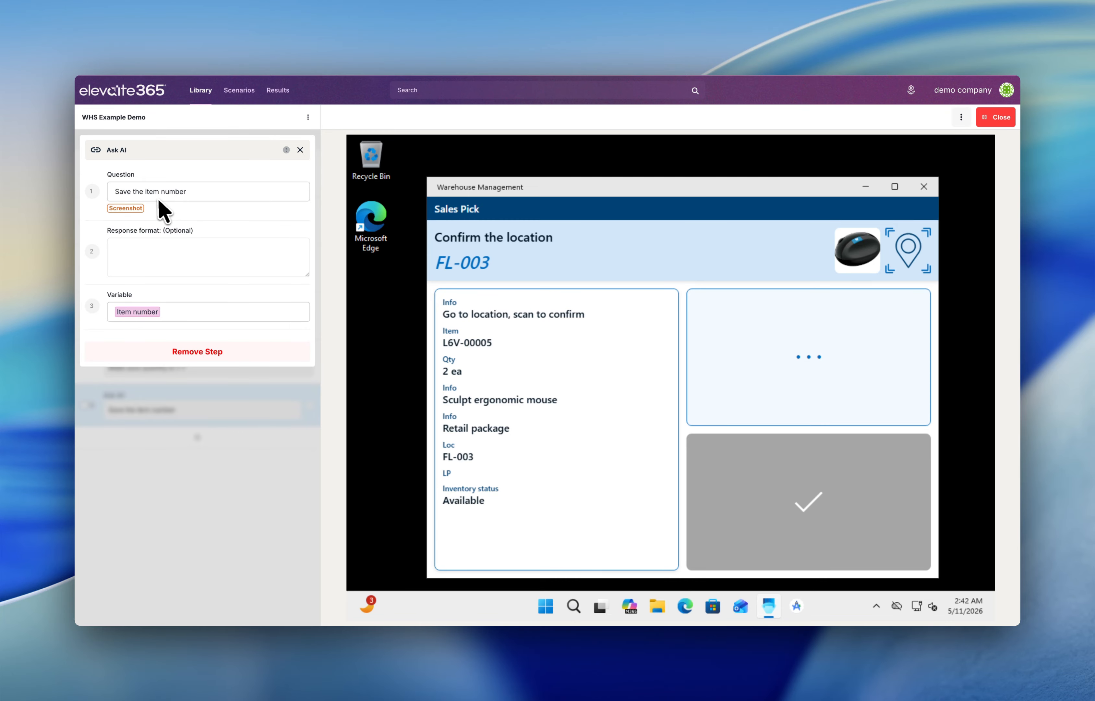
Set the response format to "Just return the item number captured in the screenshot, no other information or data included in your response.".
left_click(149, 260)
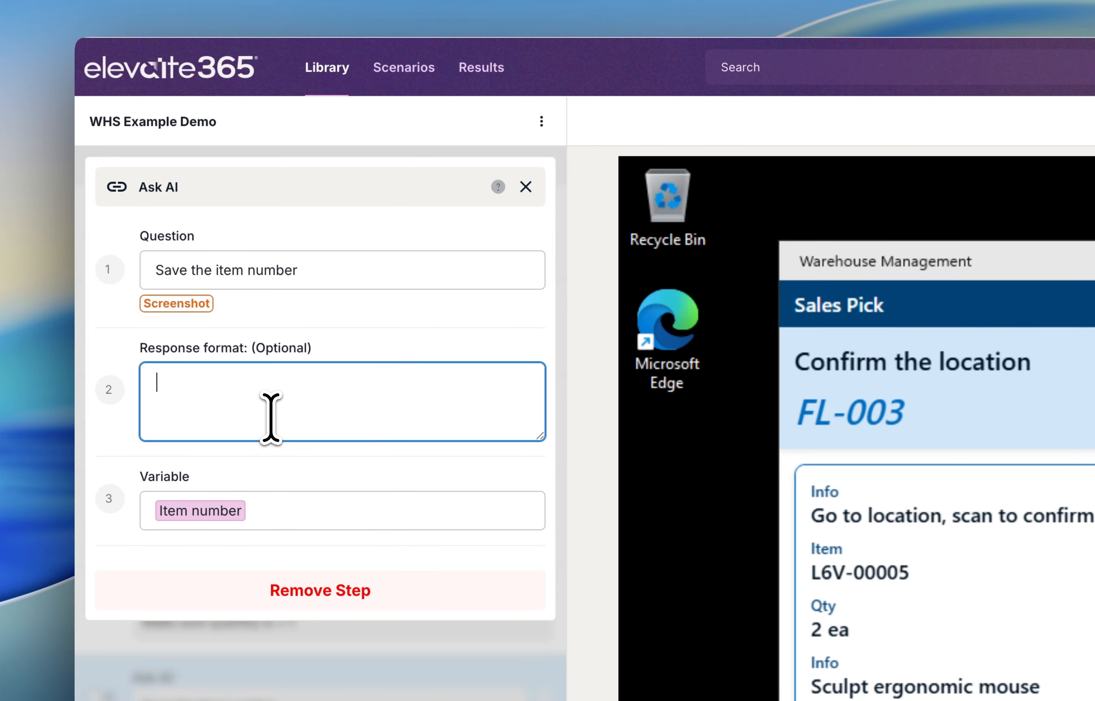
type("Just return the item number captured in the")
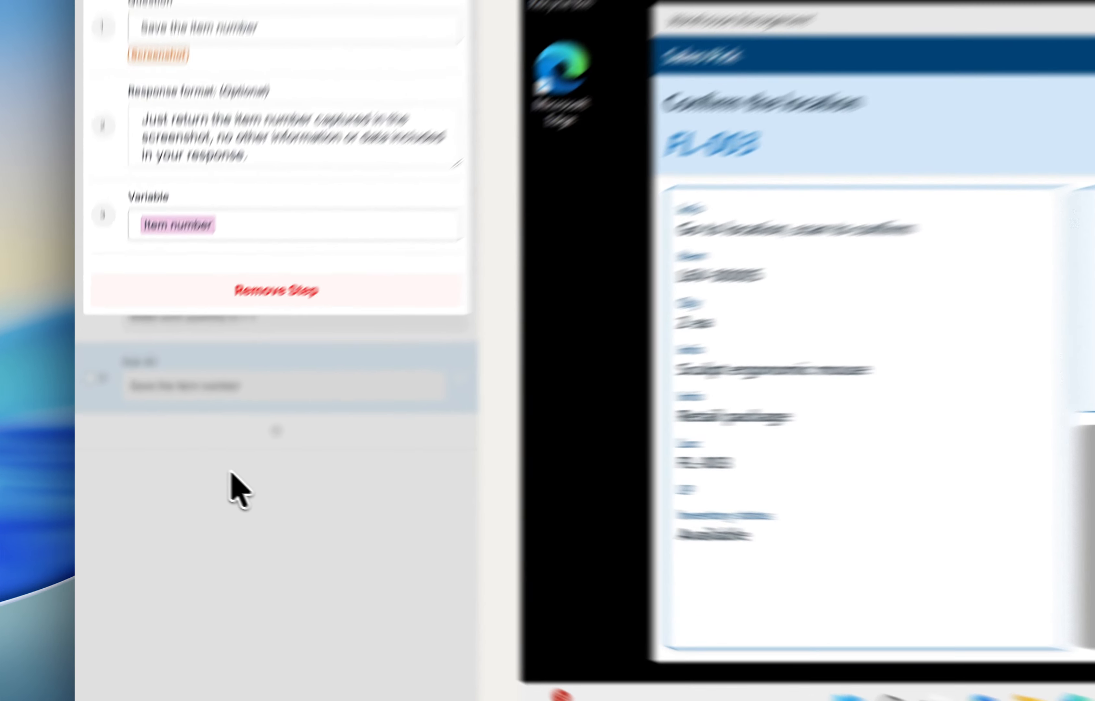
left_click(172, 470)
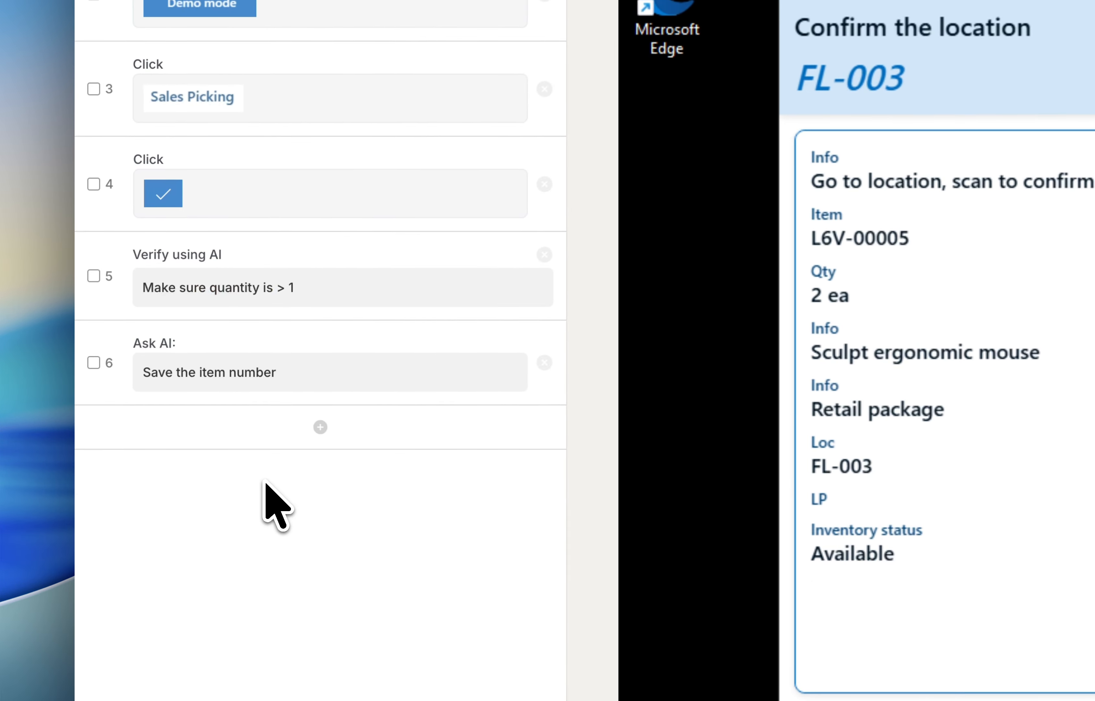
Add a Click command with the three-dot tile as its field image, and open the available actions in the remote app.
left_click(320, 427)
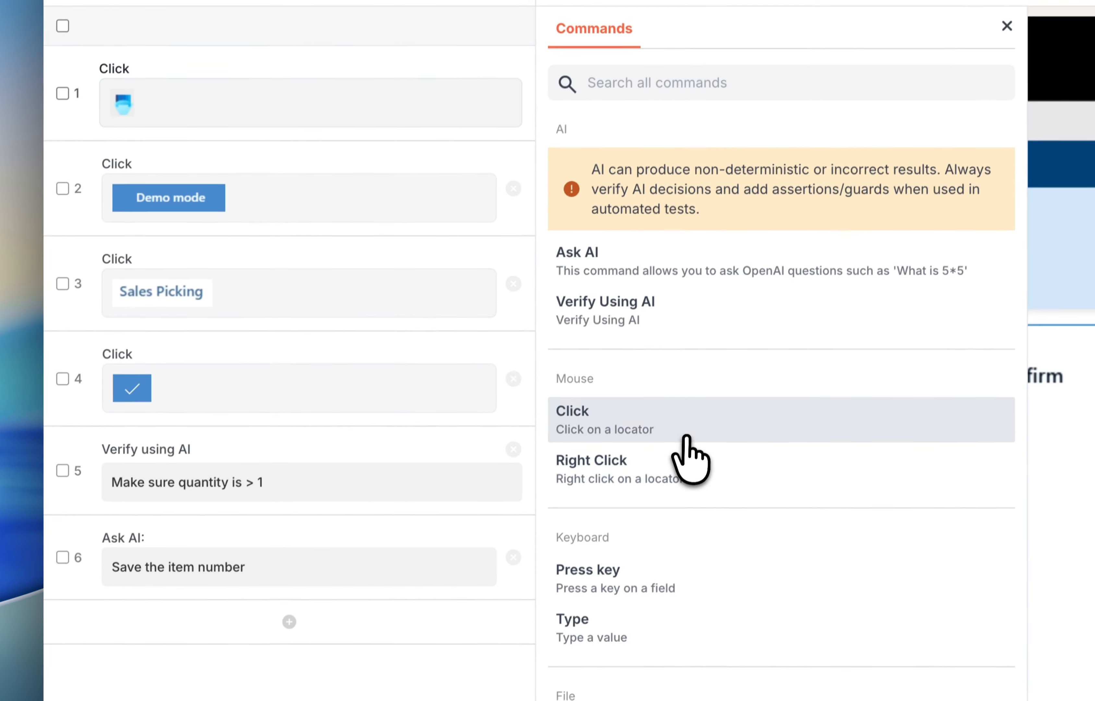
left_click(686, 445)
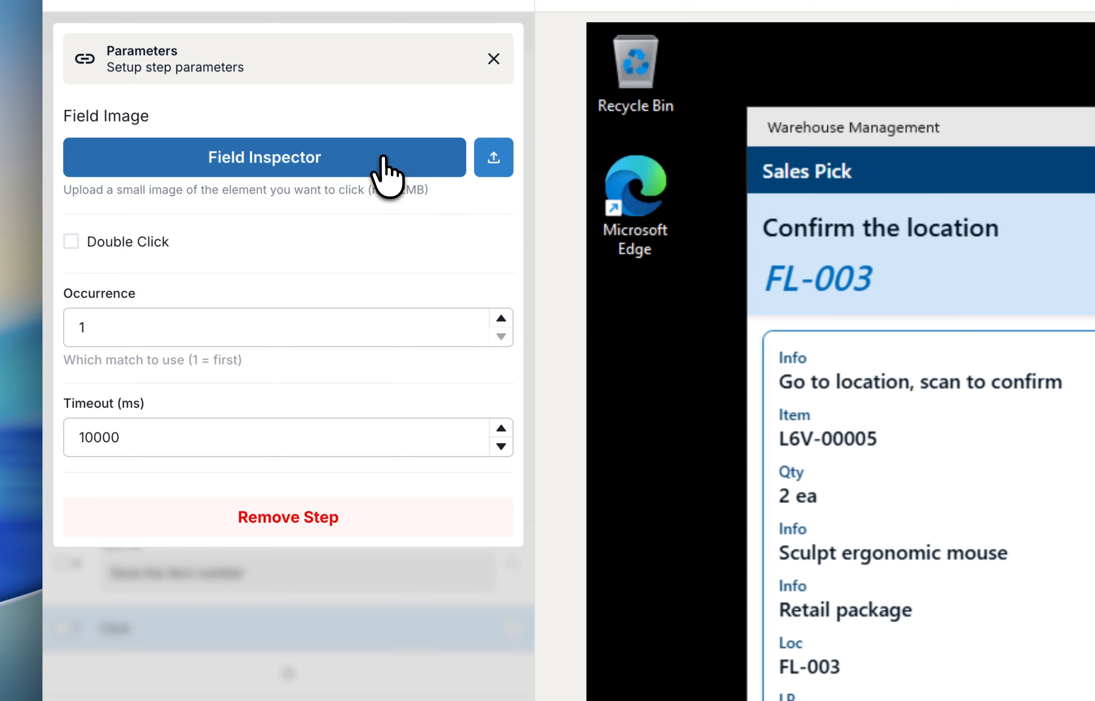
left_click(384, 177)
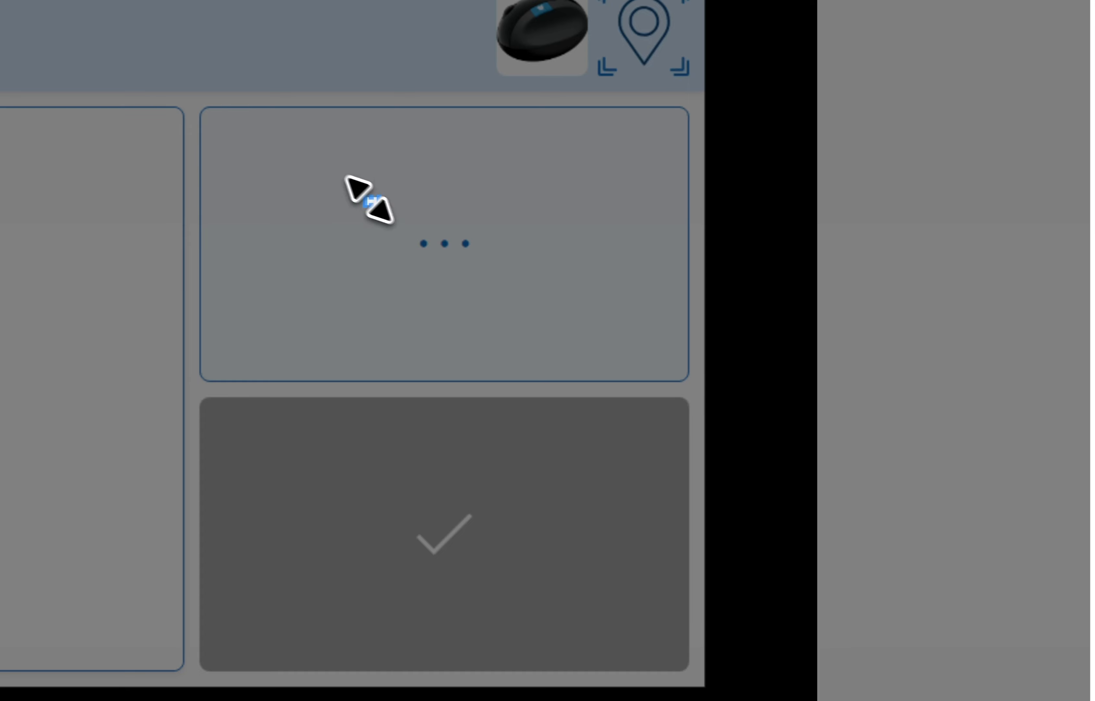
left_click_drag(363, 196, 520, 291)
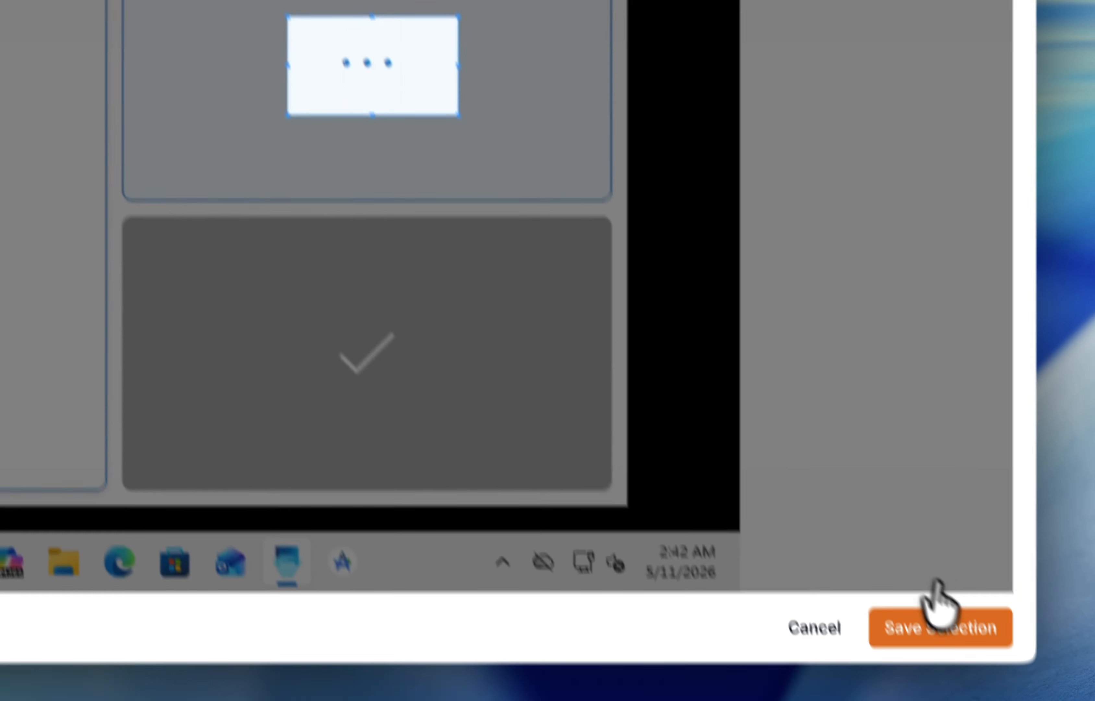
left_click(936, 617)
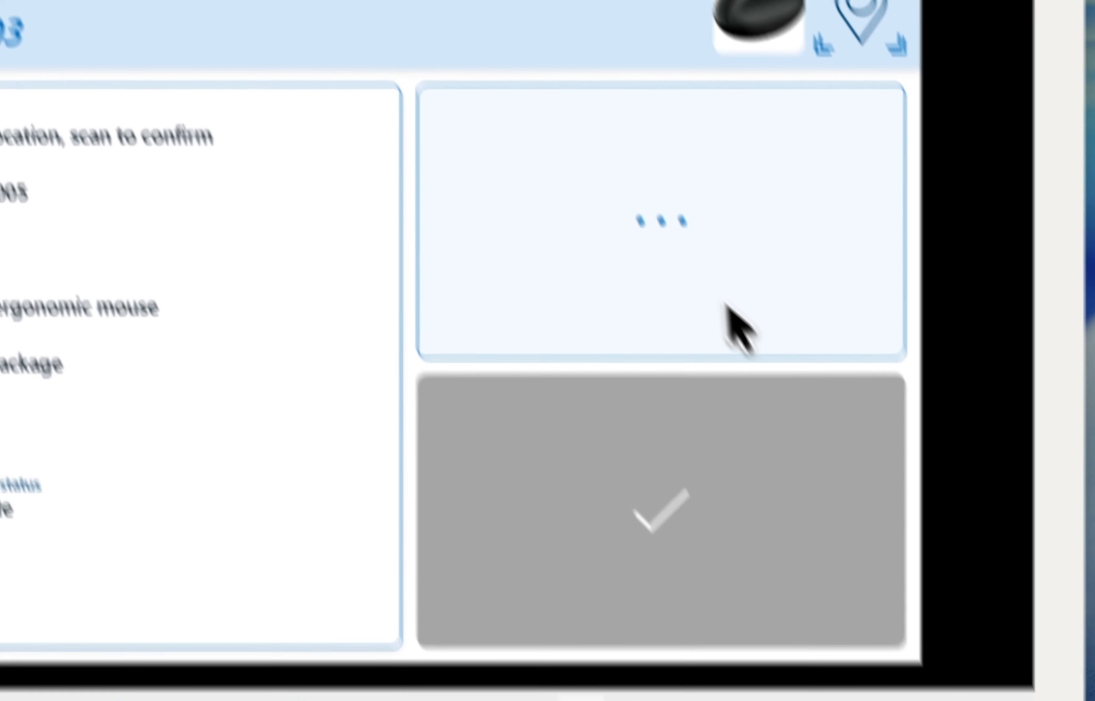
left_click(667, 220)
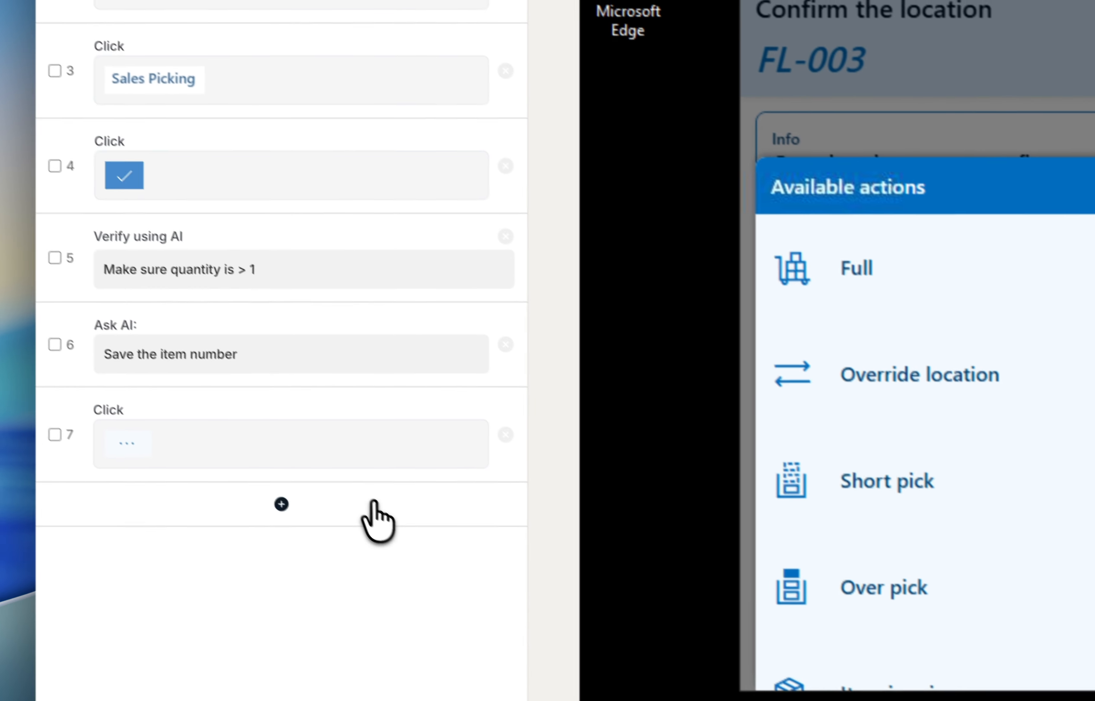
Add a Press key command with Space as its key.
left_click(278, 422)
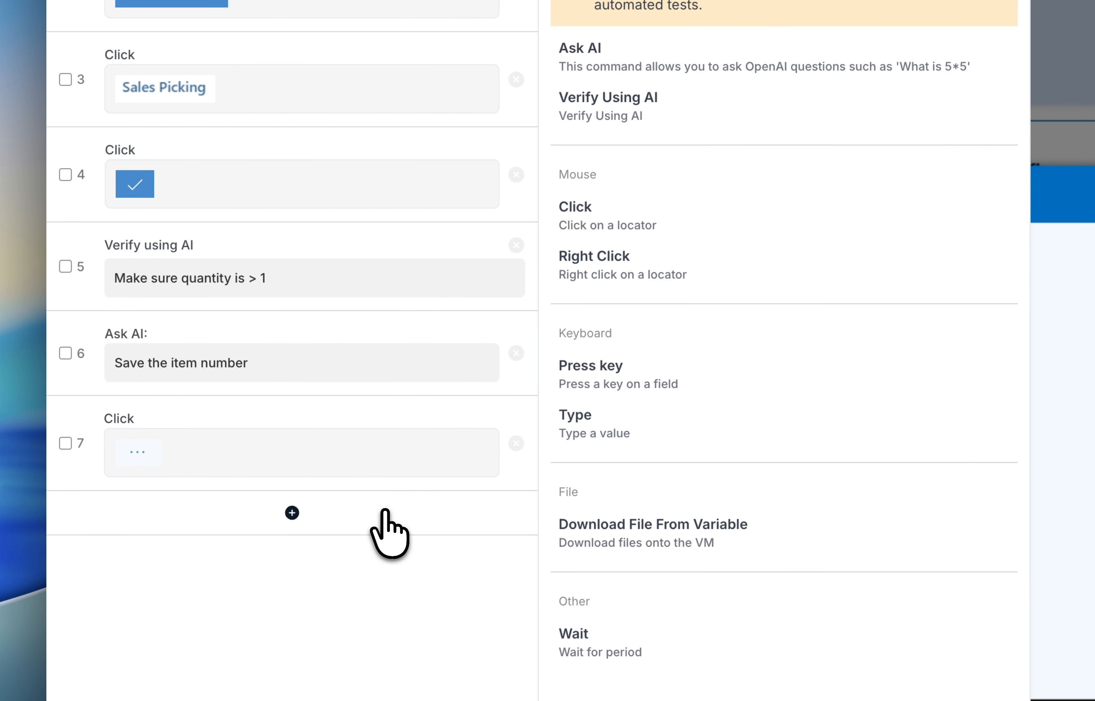
left_click(779, 397)
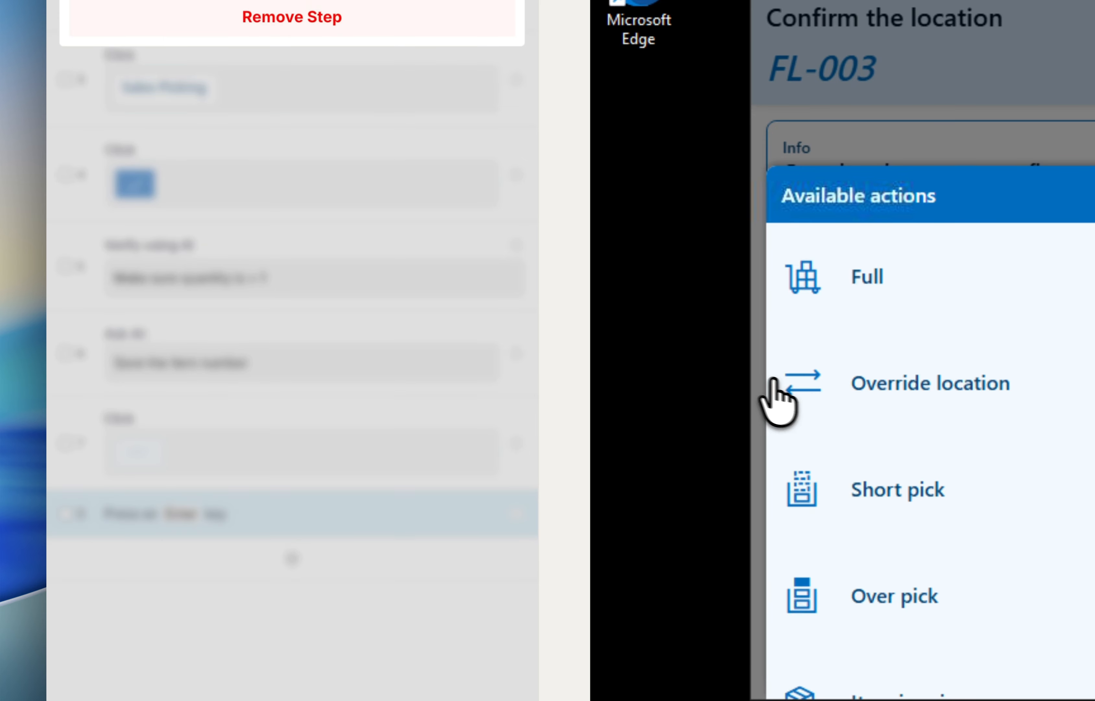
double_click(252, 158)
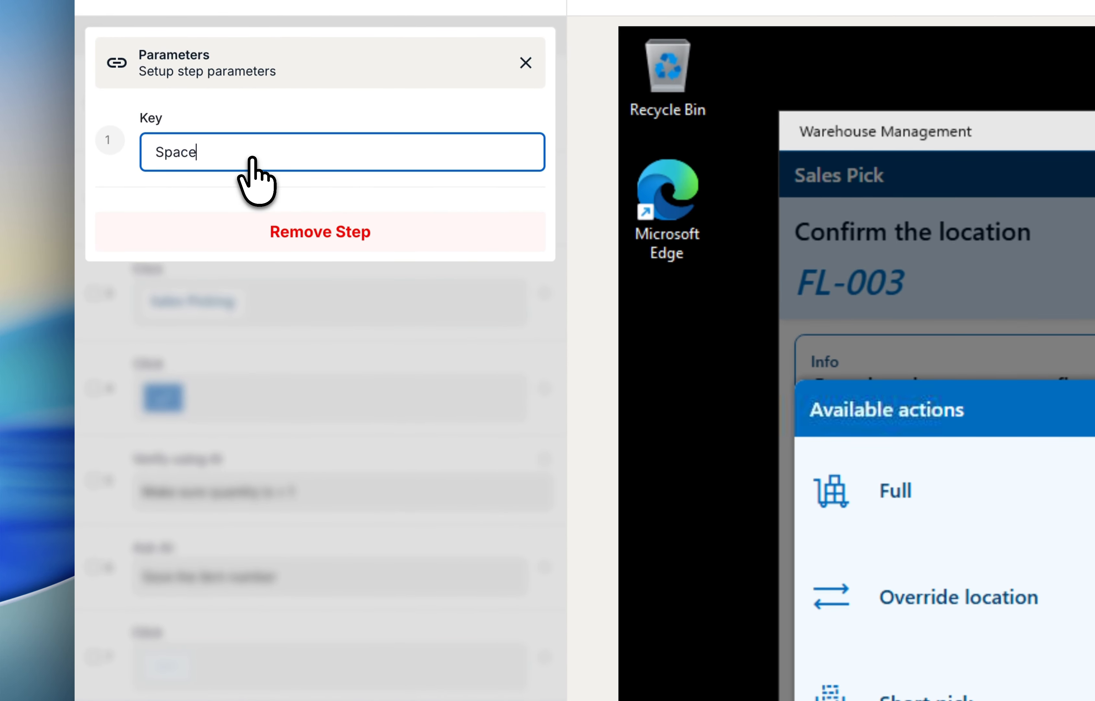
left_click(355, 575)
Add a Click command with the Cancel entry of the available actions as its field image, and choose Cancel in the remote app.
scroll(794, 345, "down", 3)
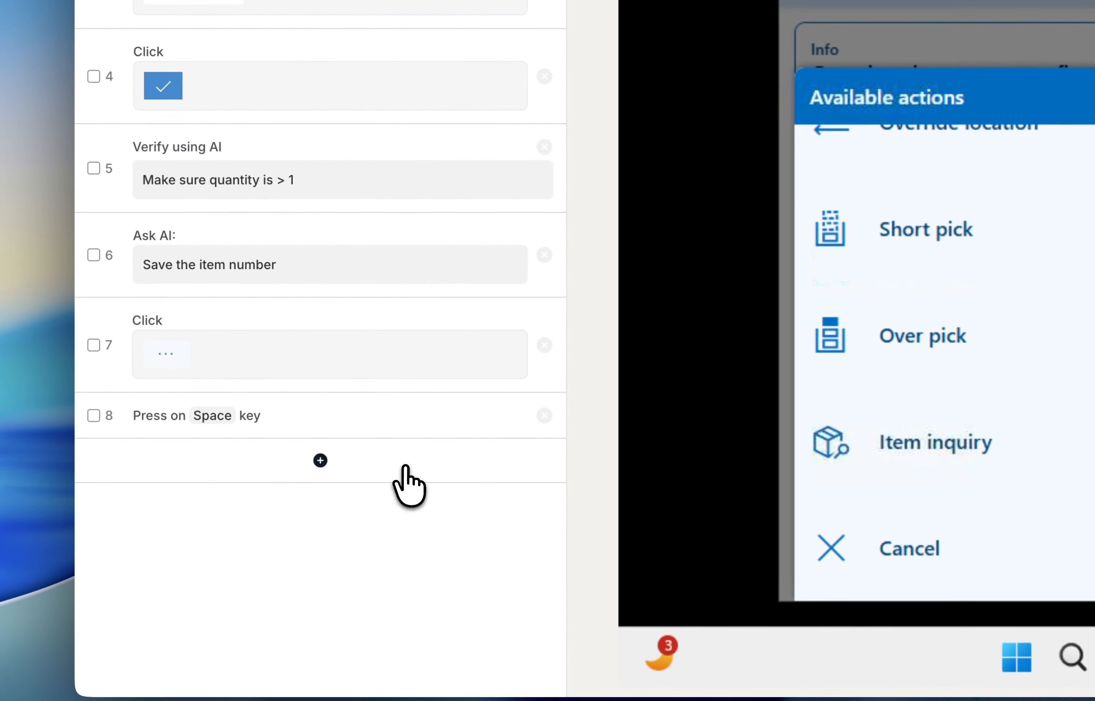
left_click(409, 485)
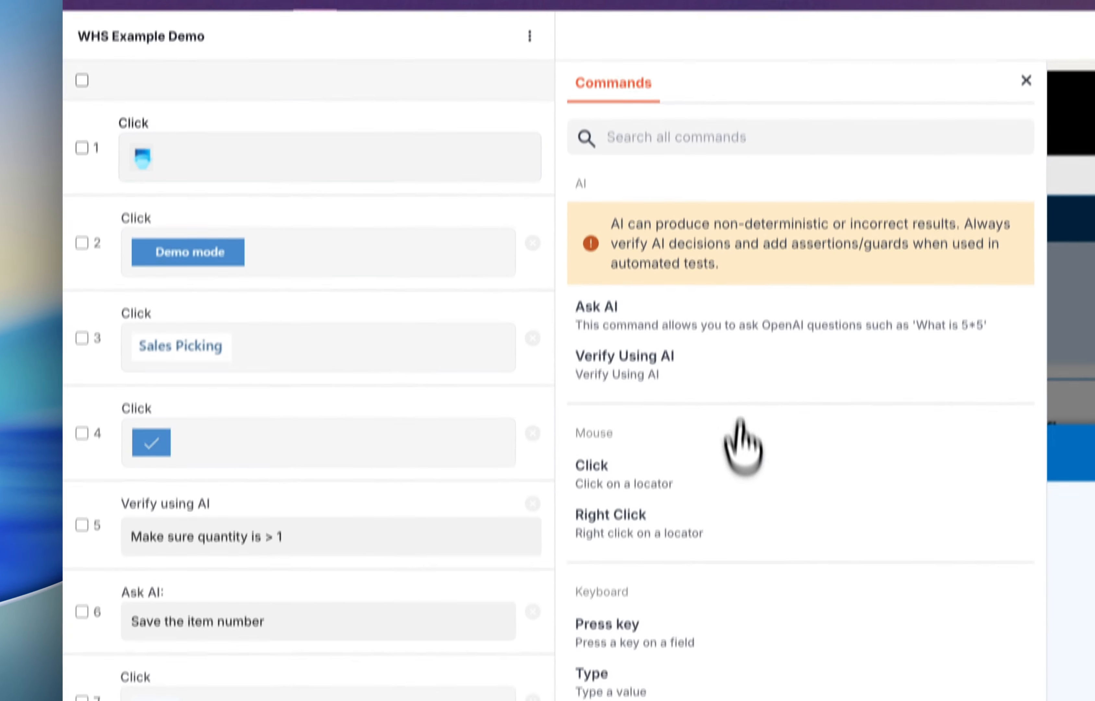
left_click(869, 108)
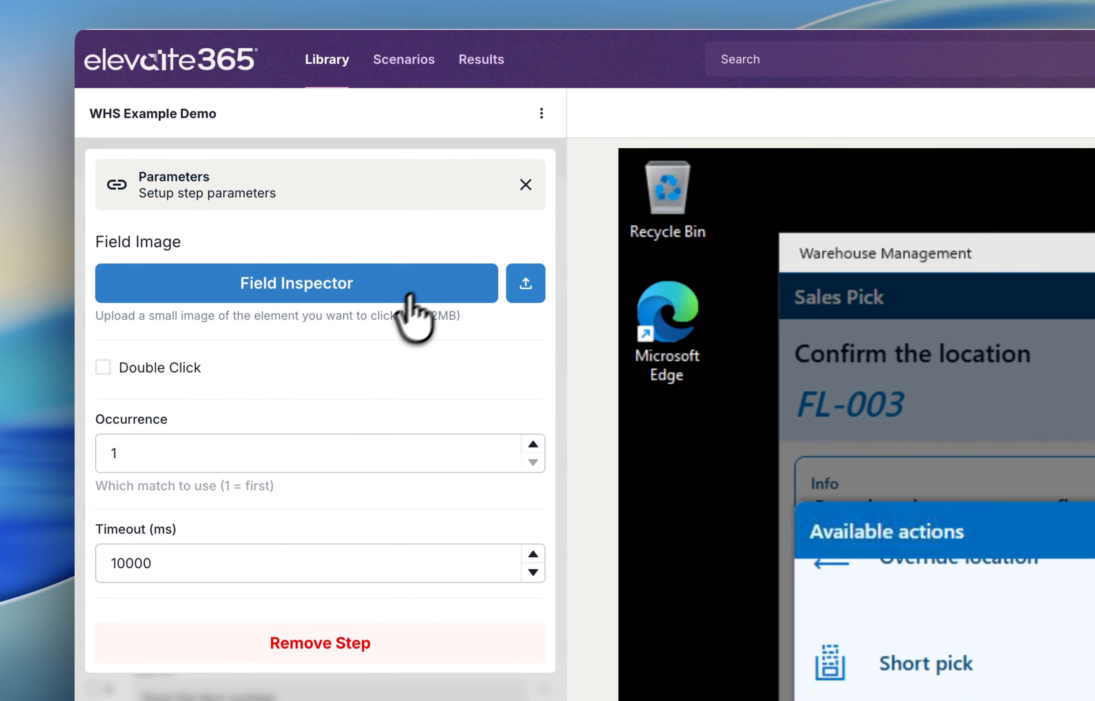
left_click(412, 256)
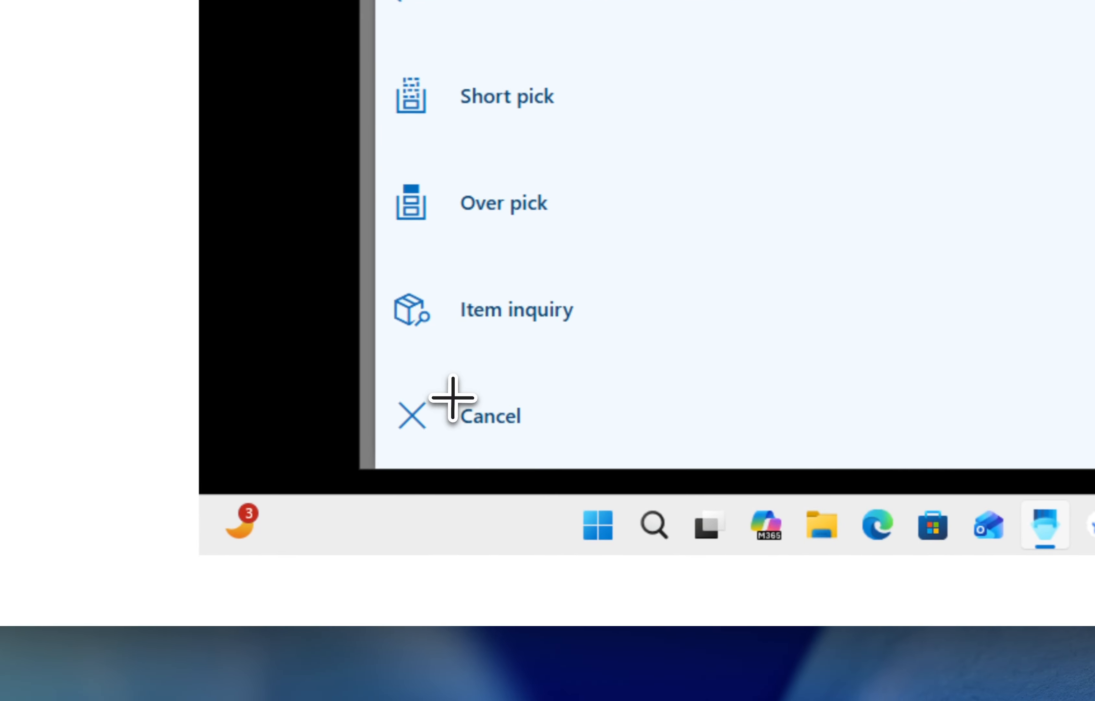
left_click_drag(476, 470, 562, 511)
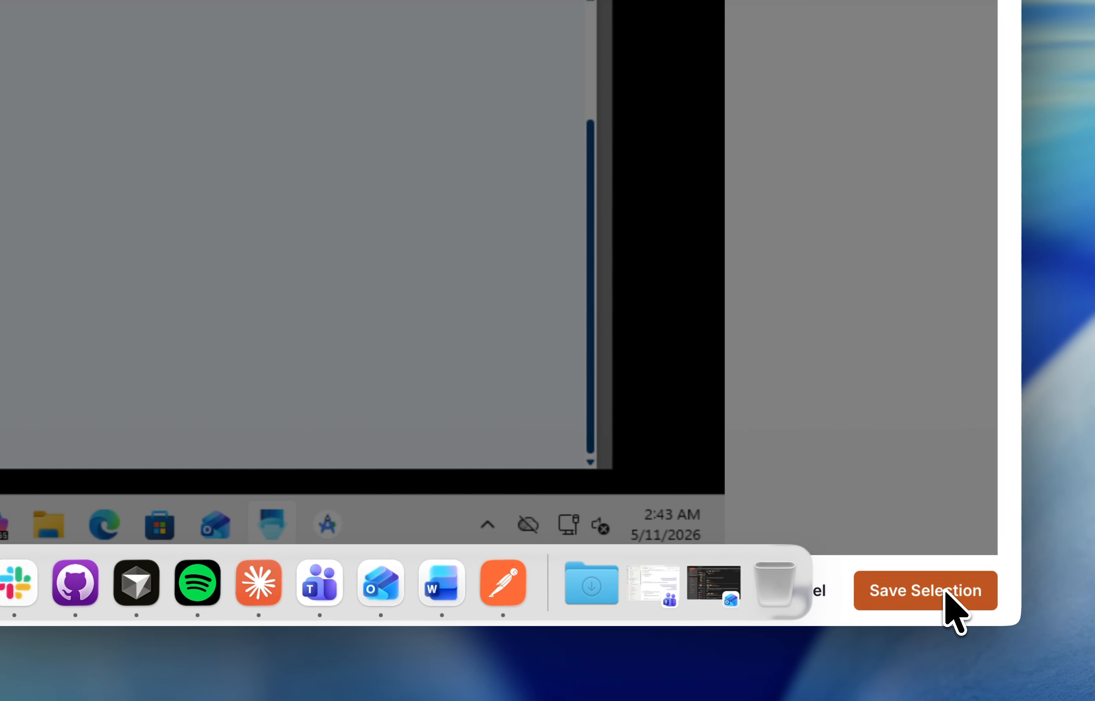
left_click(947, 594)
left_click(82, 477)
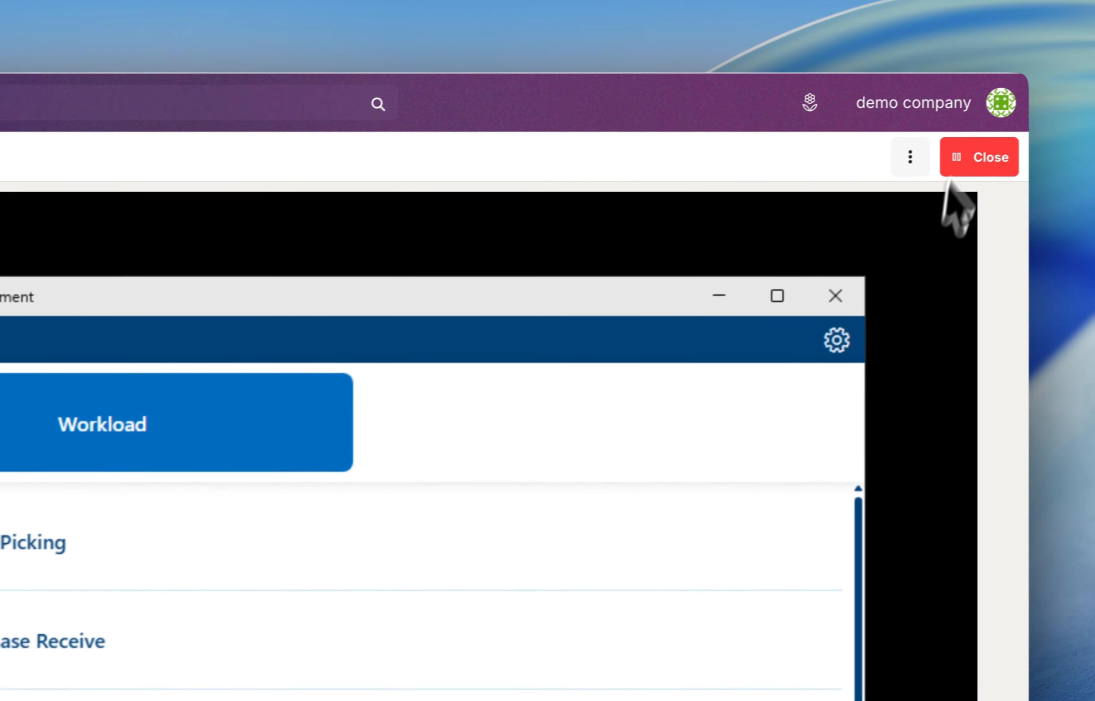
Close the remote session and run the test with the Windows VM credentials.
left_click(978, 162)
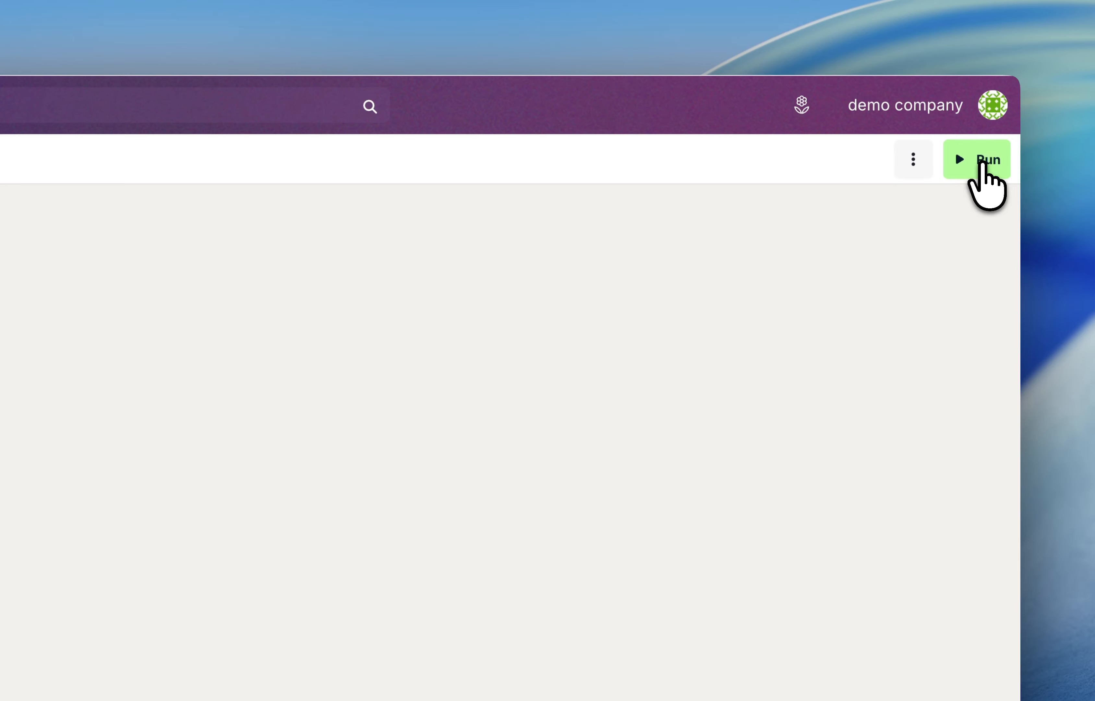
left_click(981, 164)
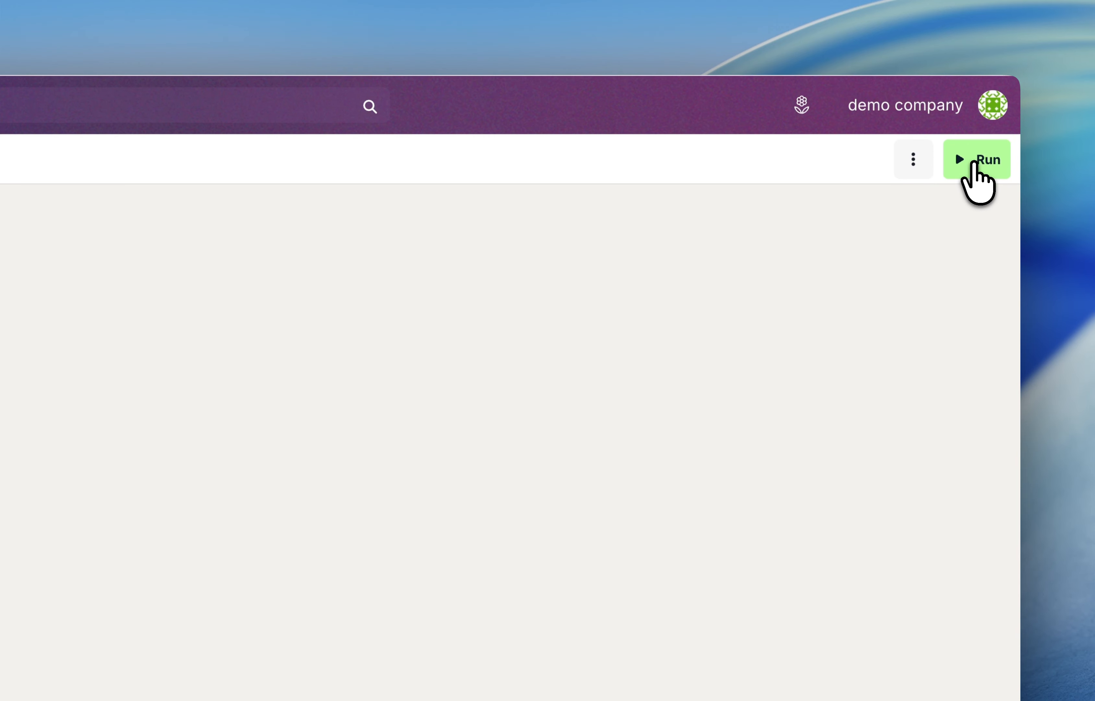
left_click(975, 162)
left_click(403, 258)
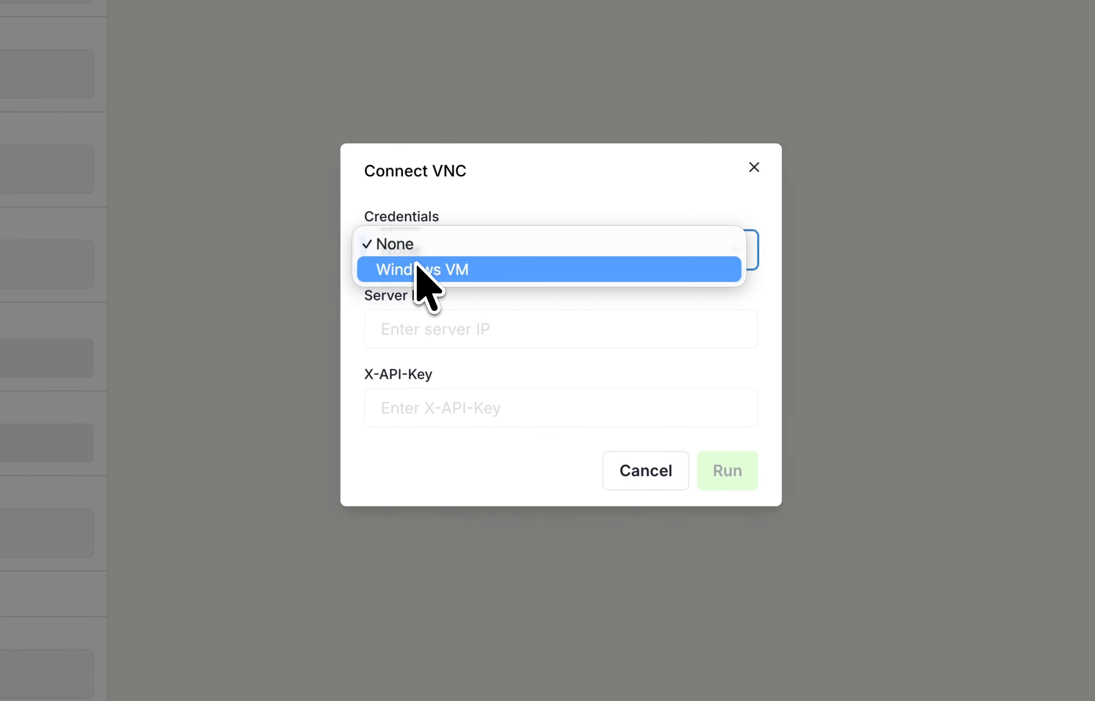
left_click(419, 269)
left_click(732, 464)
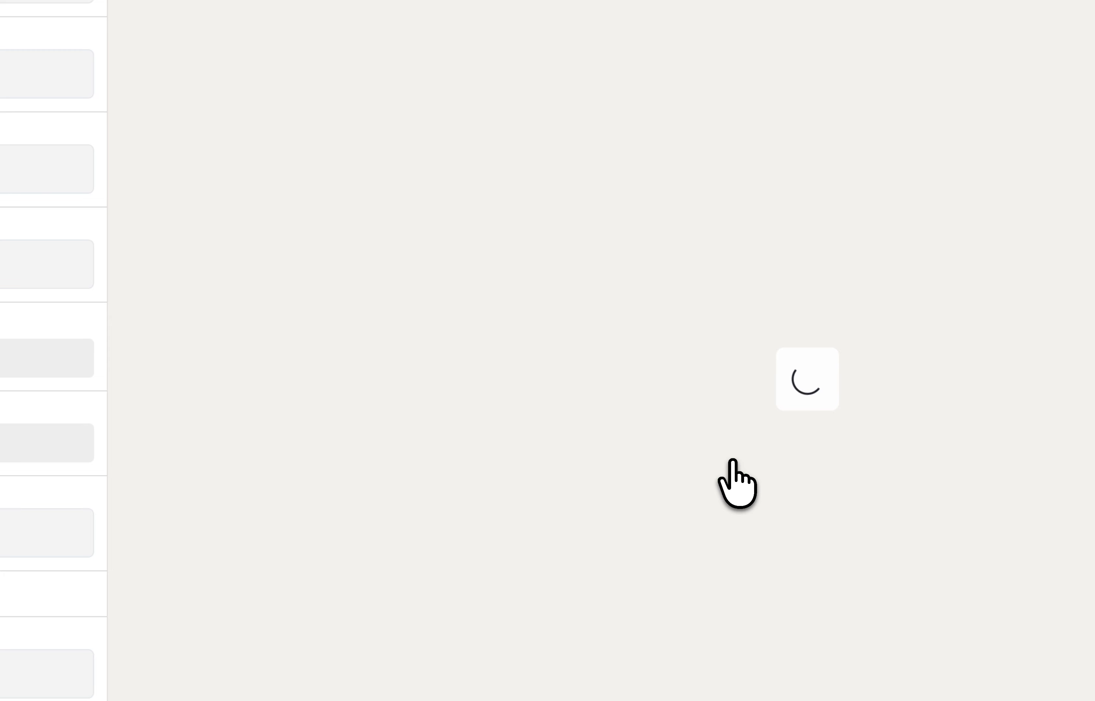